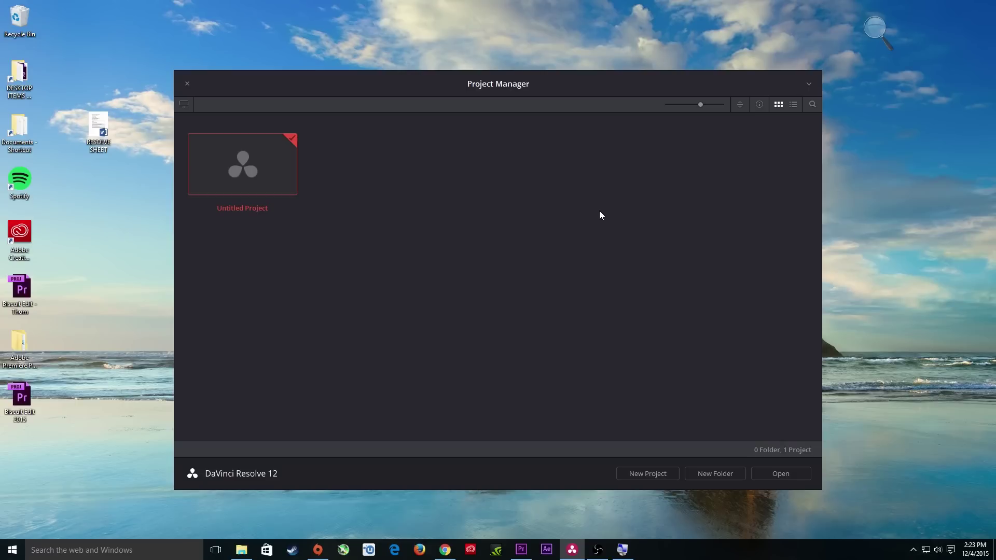
Switch to Adobe Premiere Pro and look over all the clips in the Final Edit sequence from its start
click(521, 550)
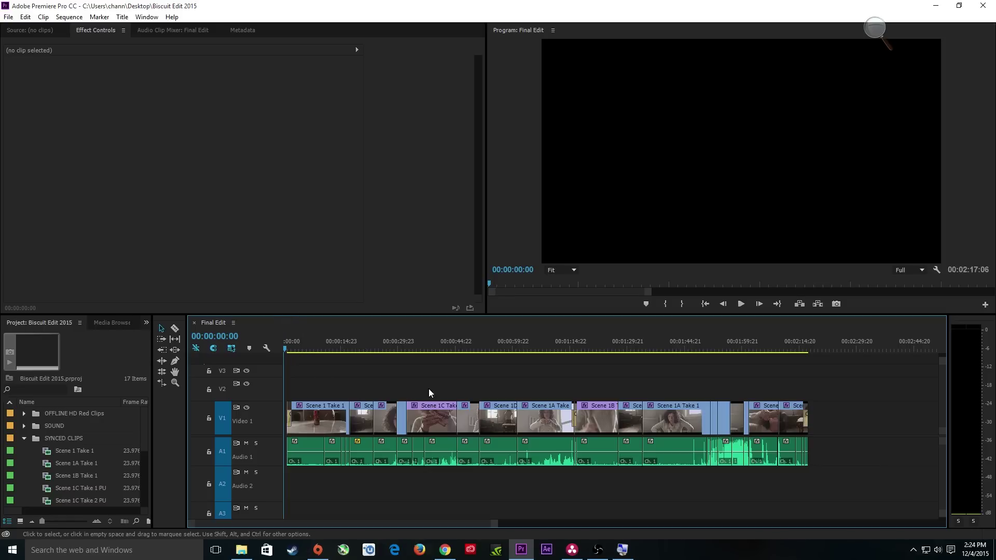
drag(832, 388, 285, 469)
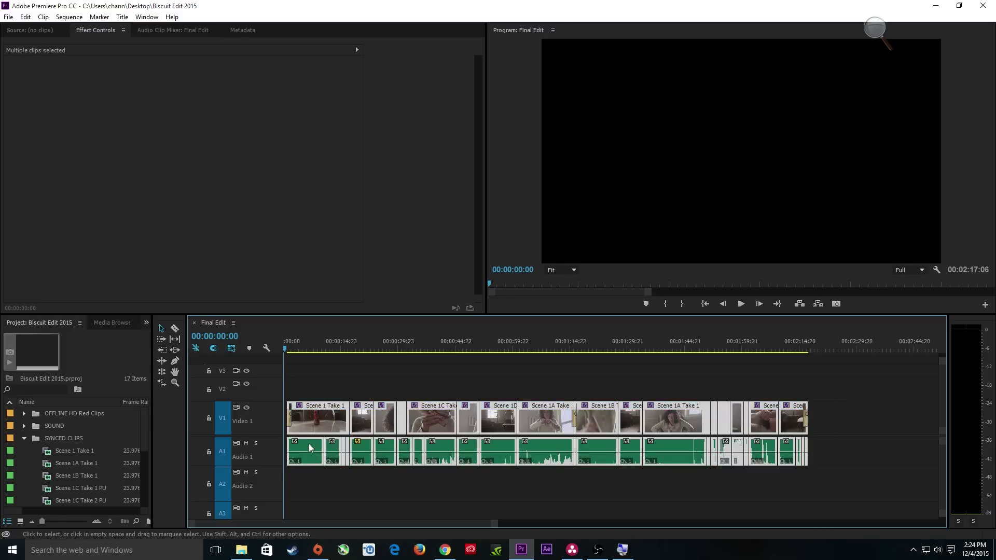
click(318, 349)
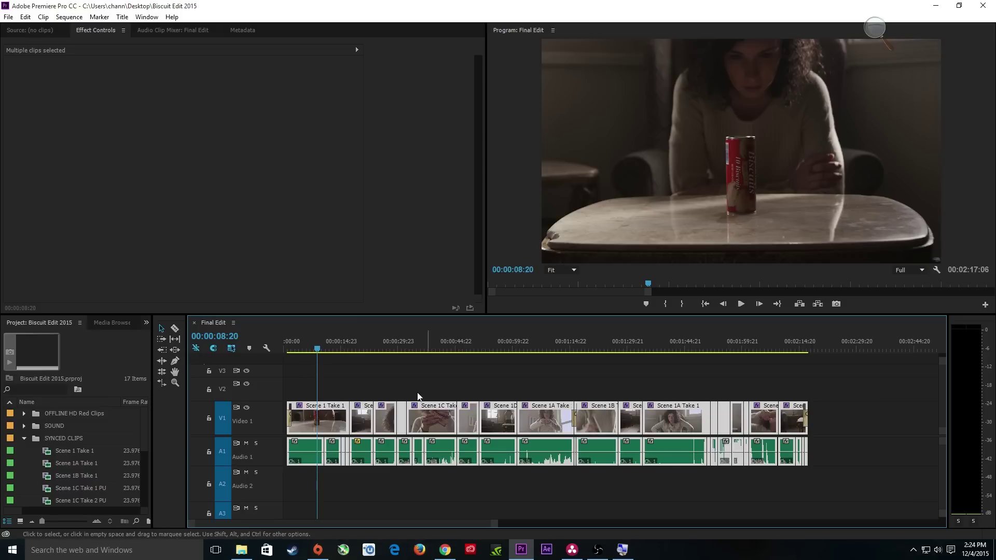
key(Home)
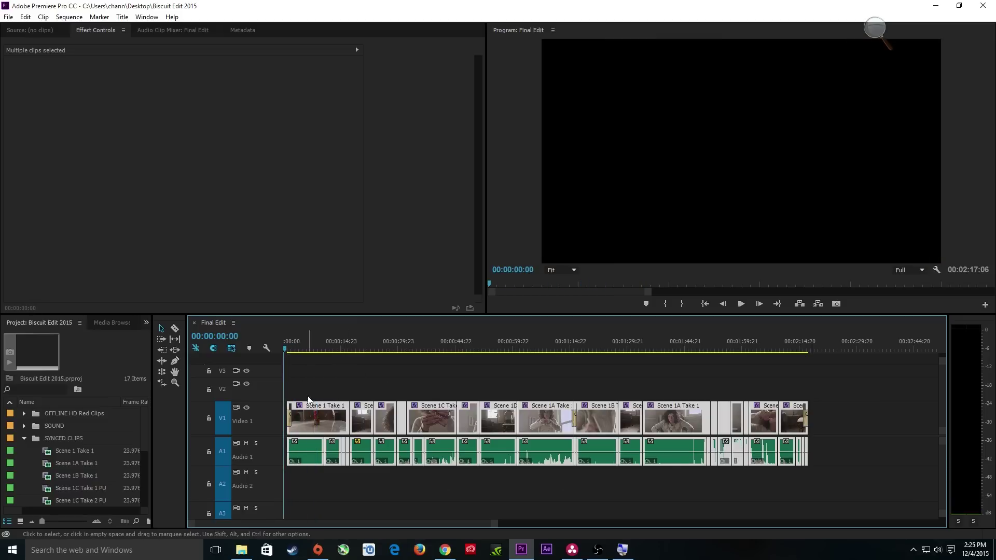
Examine the Motion and Lumetri Color effects of the Scene 1C Take 1 clip at 00:00:38:12
key(=)
click(335, 387)
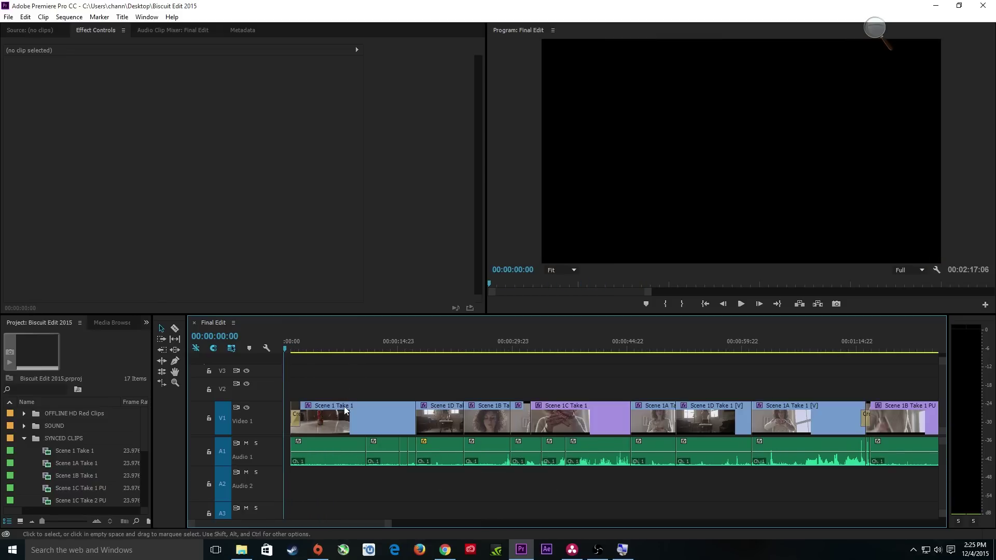
drag(397, 350, 579, 369)
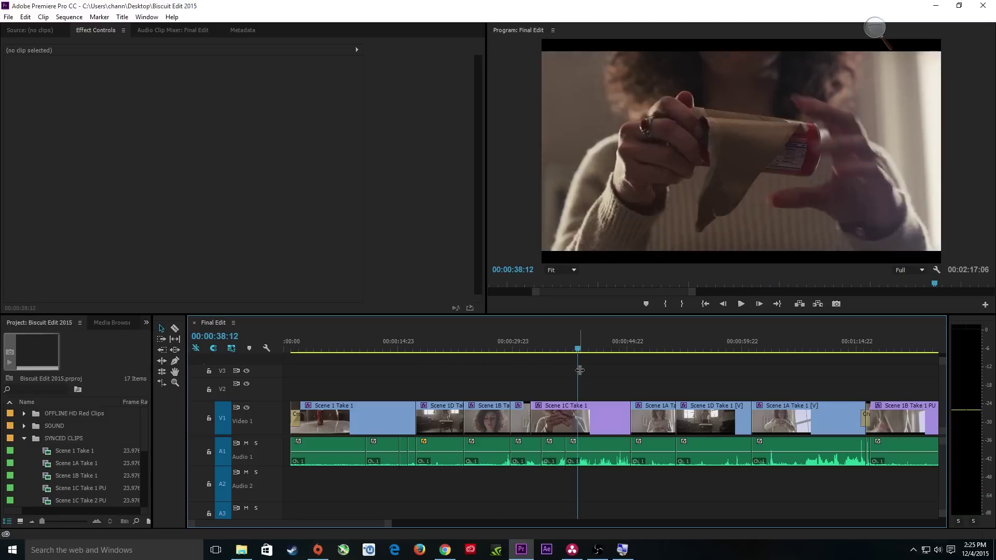
key(minus)
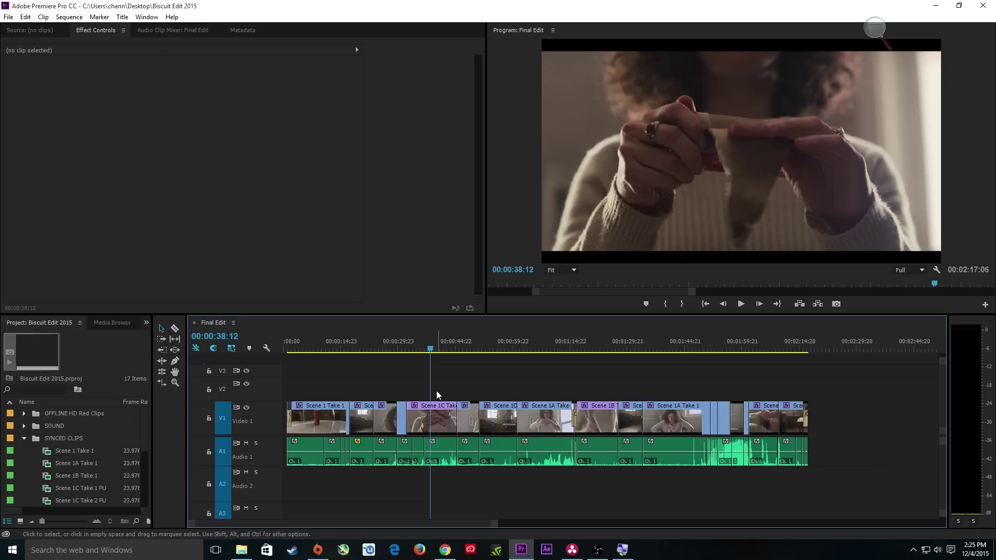
click(435, 418)
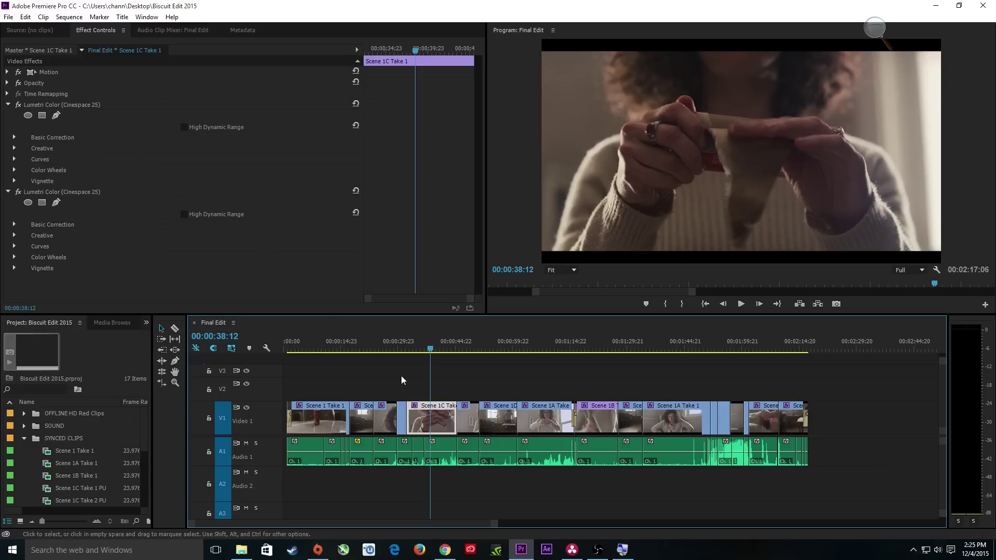
click(7, 73)
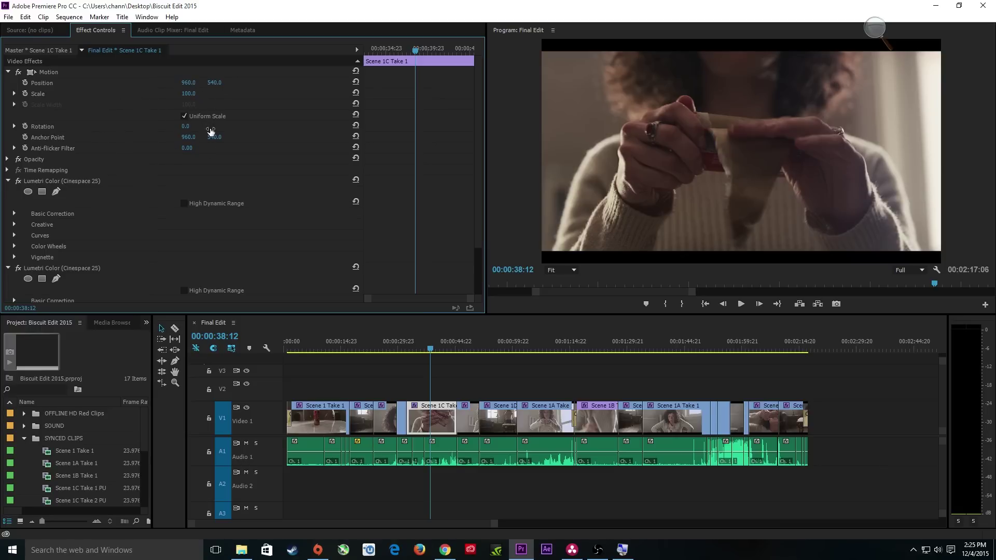
click(405, 369)
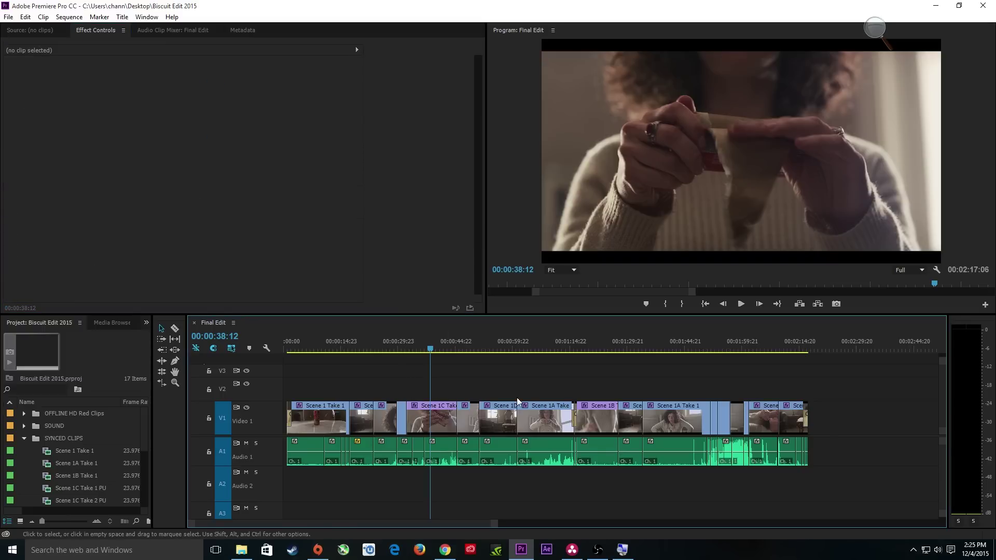
Examine the Cross Dissolve at the start of the sequence and the Scene 1A Take 1 shot at 00:01:11:16
drag(314, 350, 295, 359)
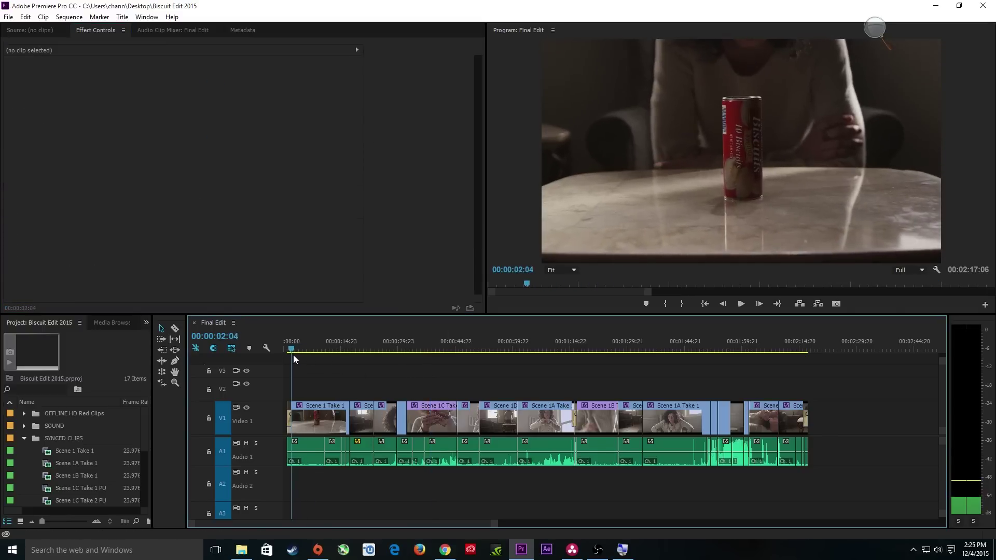
key(equal)
key(equal)
key(equal)
key(equal)
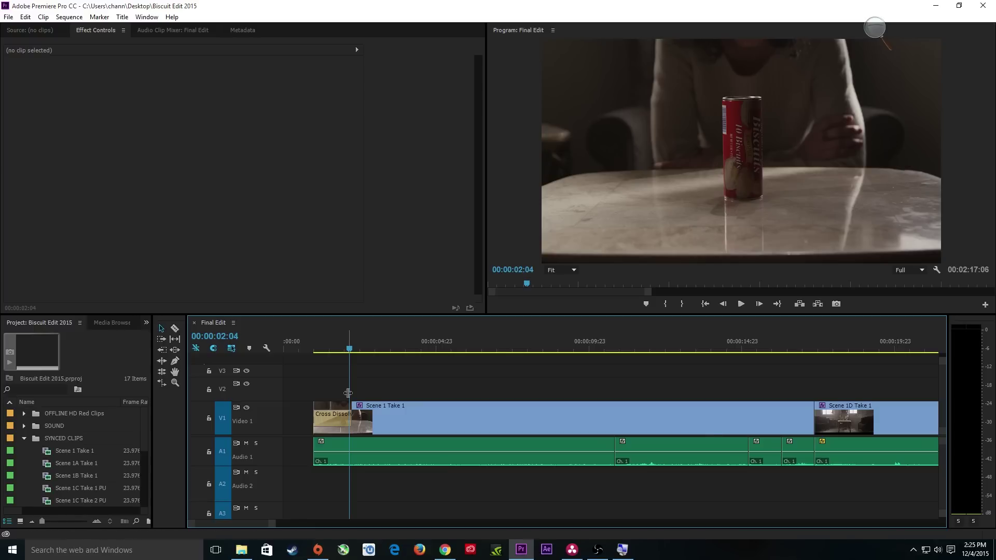
key(minus)
key(minus)
key(minus)
drag(544, 338, 831, 363)
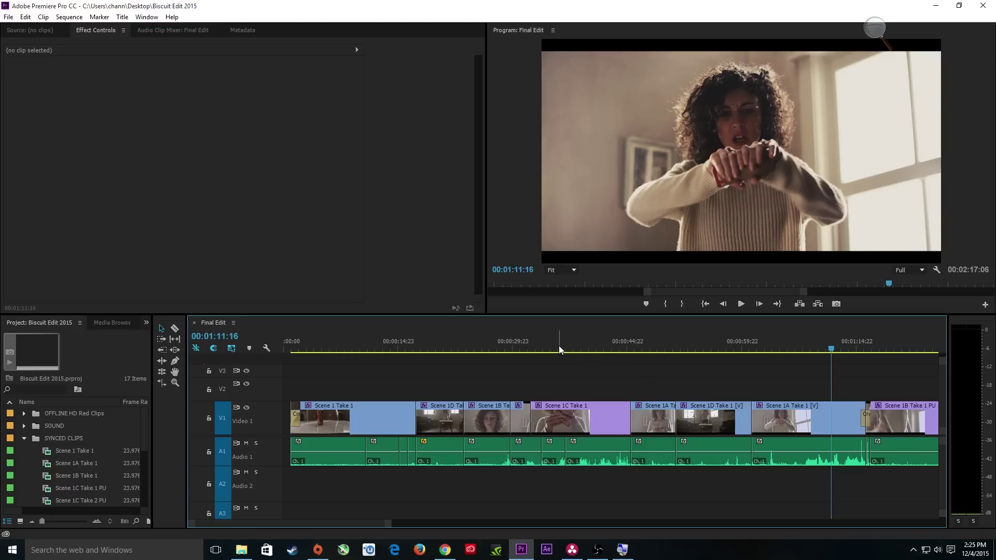
key(minus)
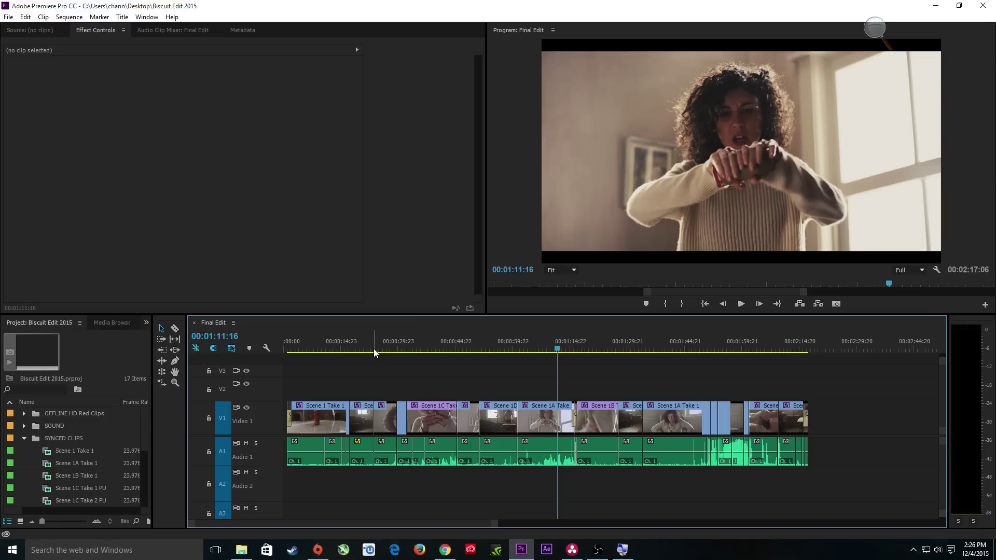
Compare the framing of the Scene 1C Take 1 clip with the opening Scene 1 Take 1 shot
click(427, 350)
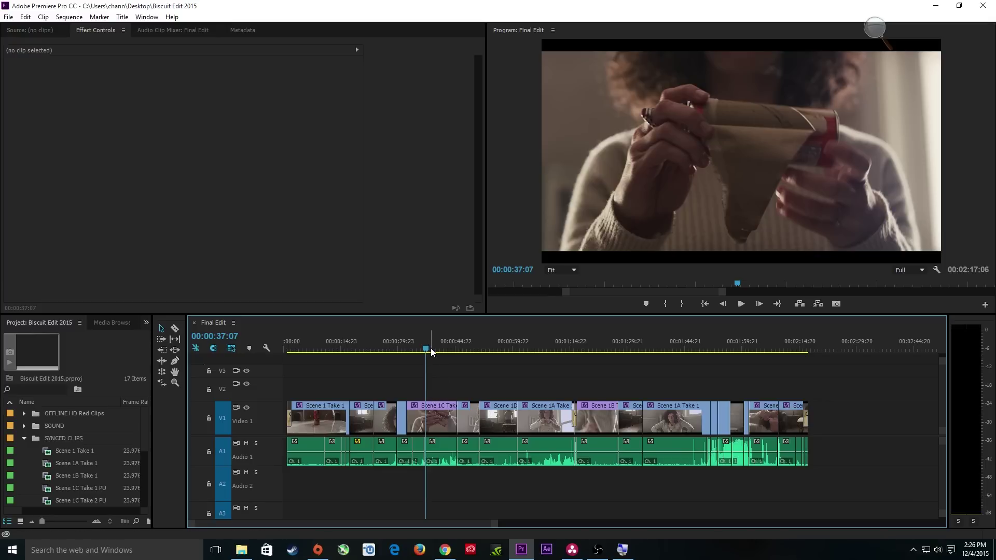
click(434, 415)
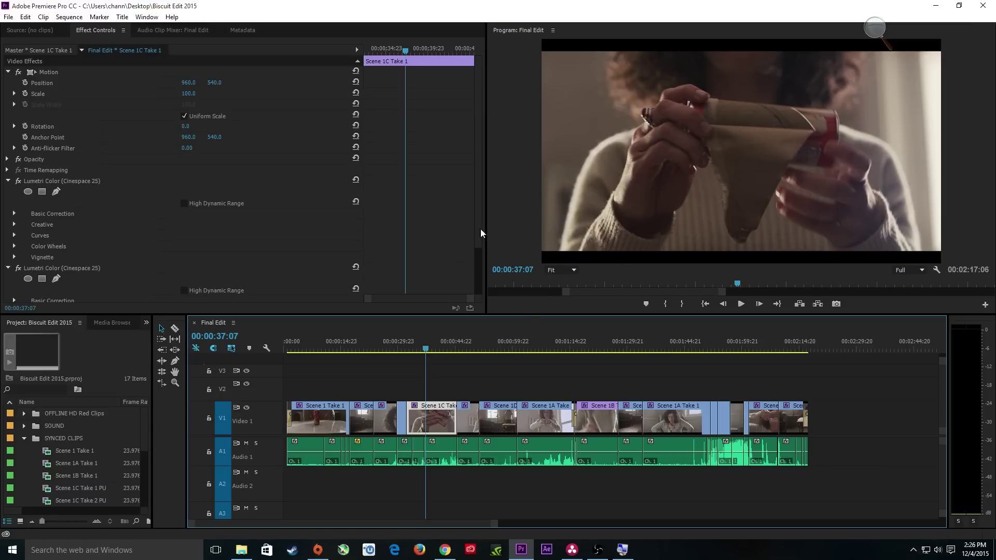
click(318, 343)
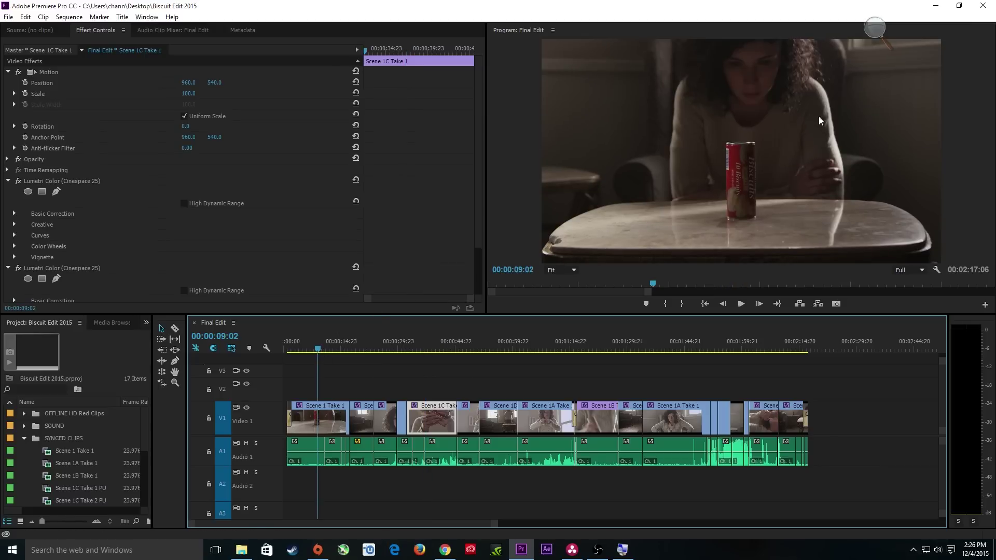
click(431, 346)
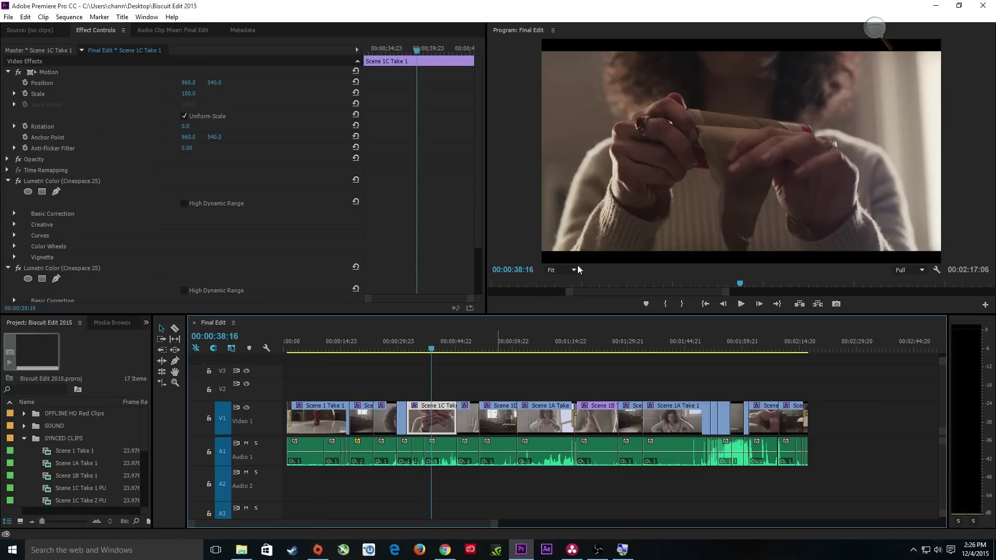
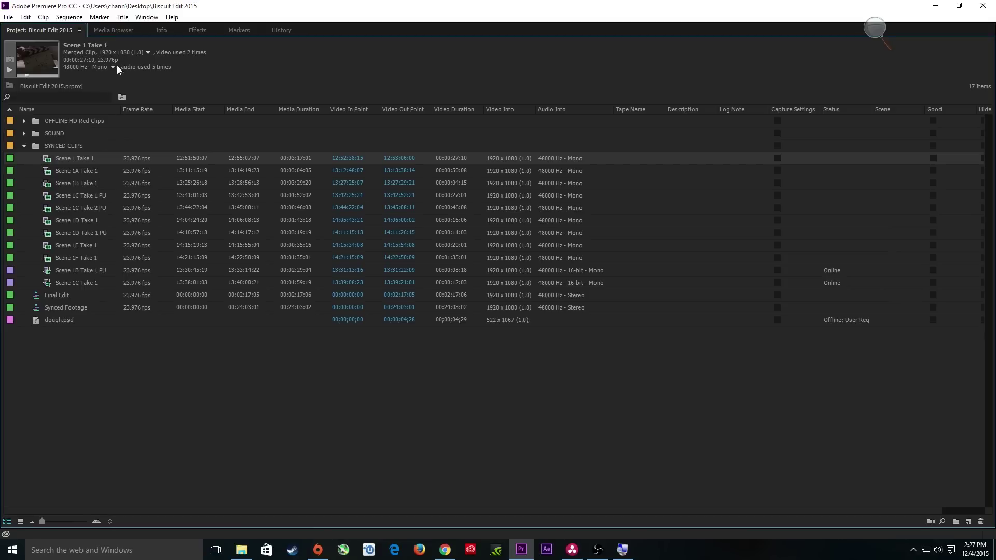
Reveal the source media file of Scene 1 Take 1 in Explorer, check its file name, and return to the project
right_click(70, 158)
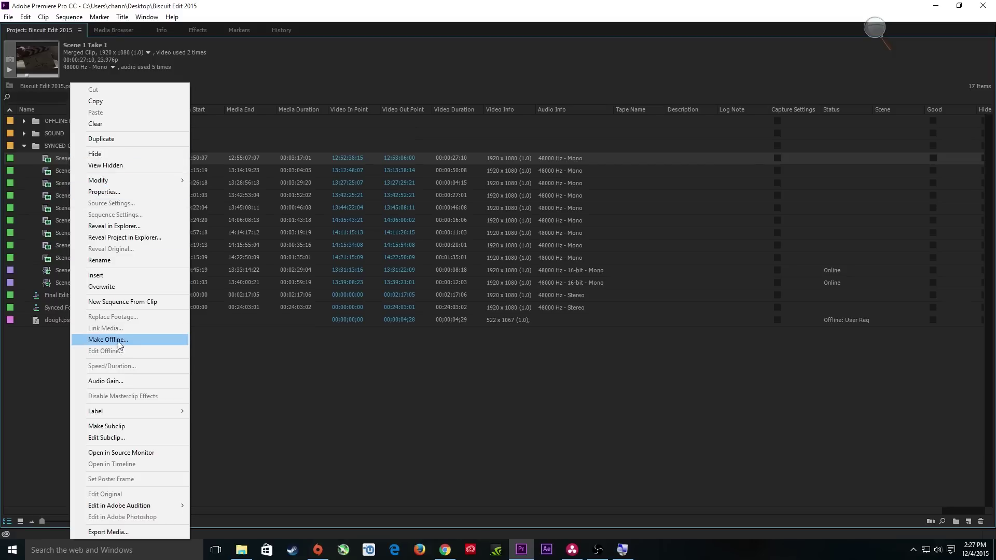
click(124, 225)
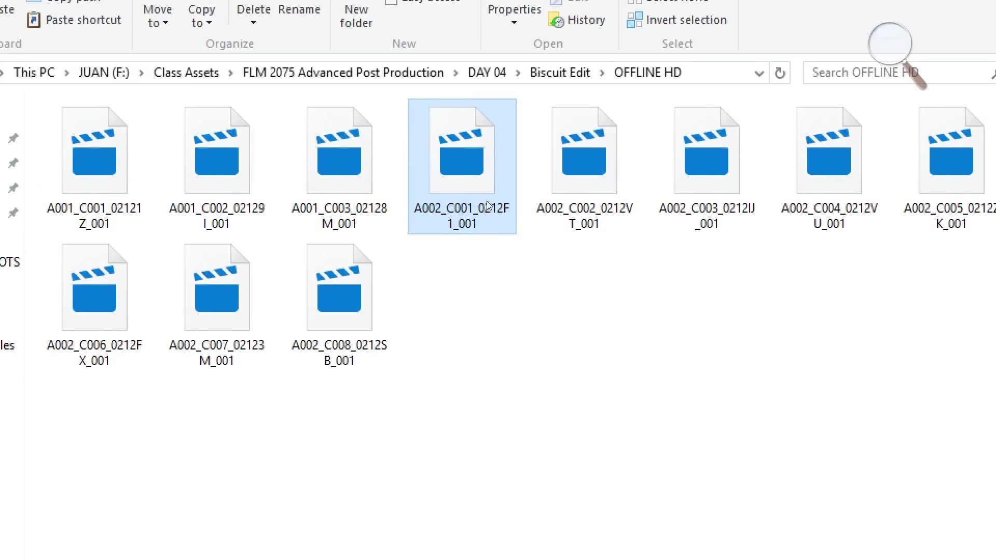
mouse_move(457, 210)
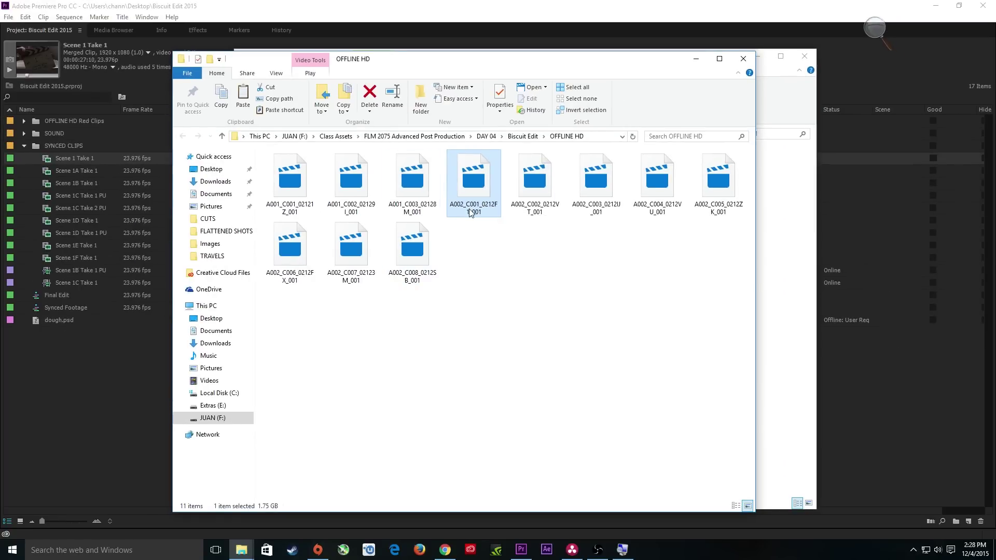
click(141, 352)
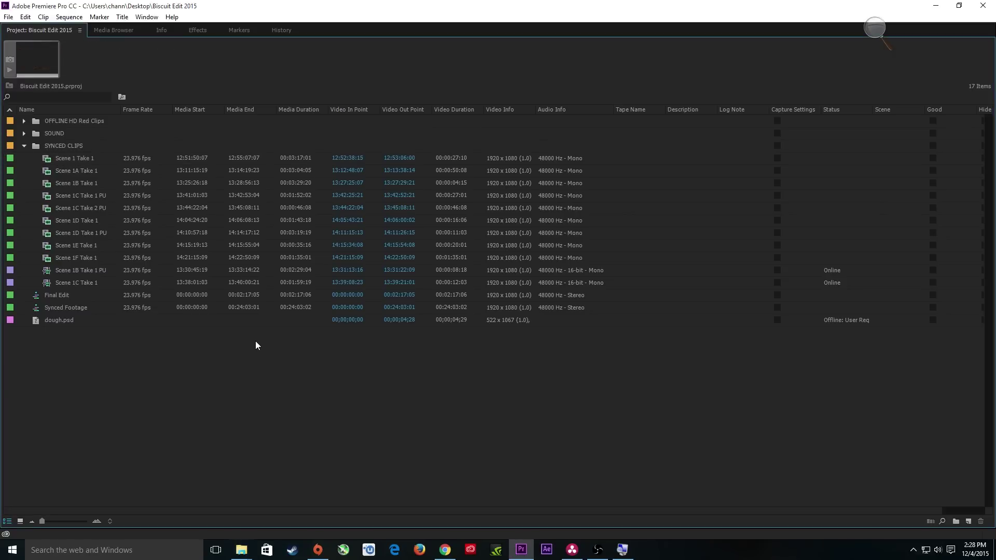
Restore the full editing layout from the maximized project bin and return the playhead to the start of the sequence
key(grave)
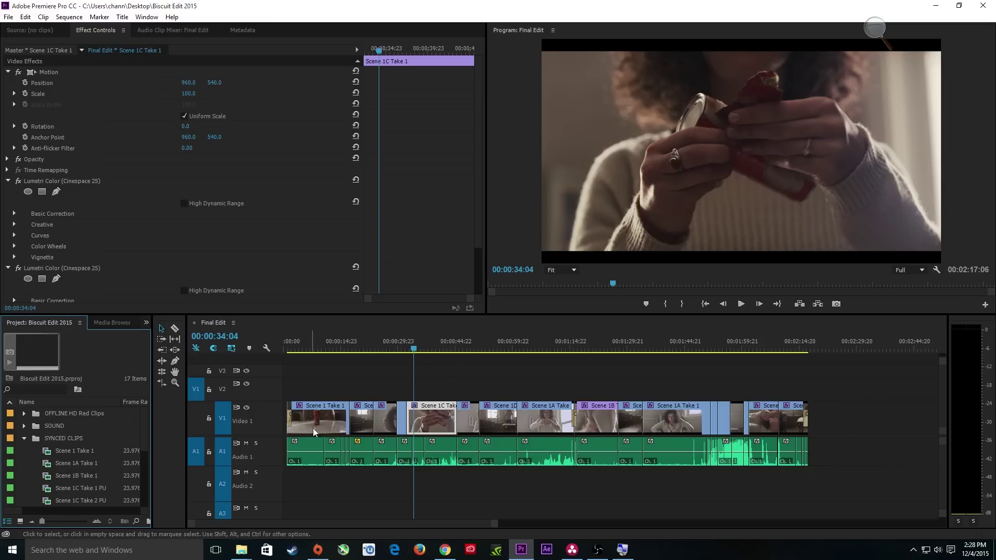
click(372, 351)
key(Home)
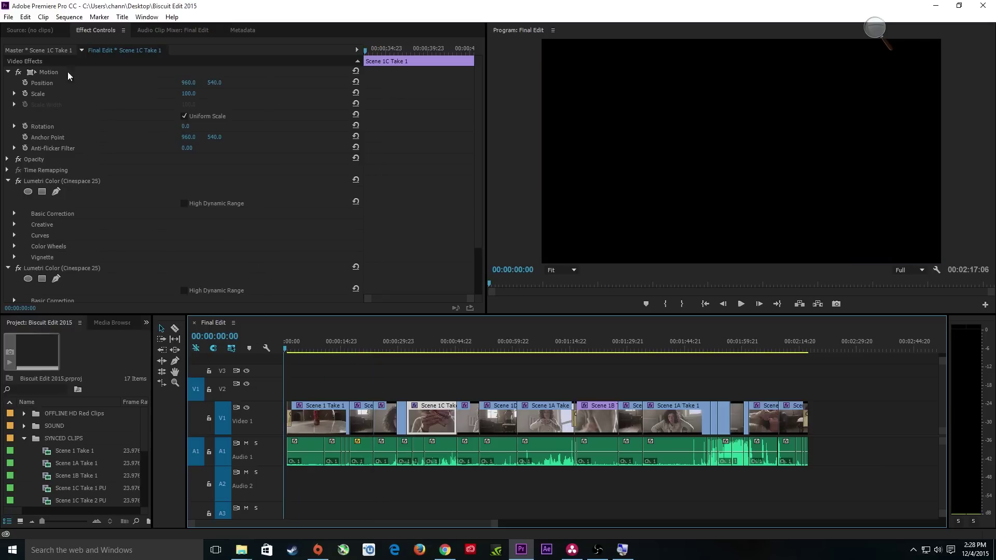
click(9, 18)
mouse_move(65, 322)
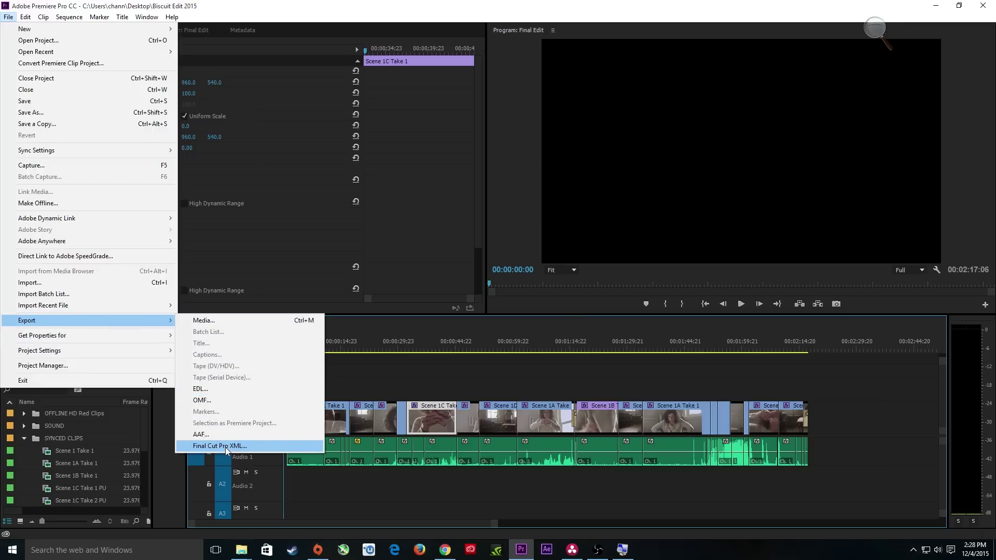
click(340, 391)
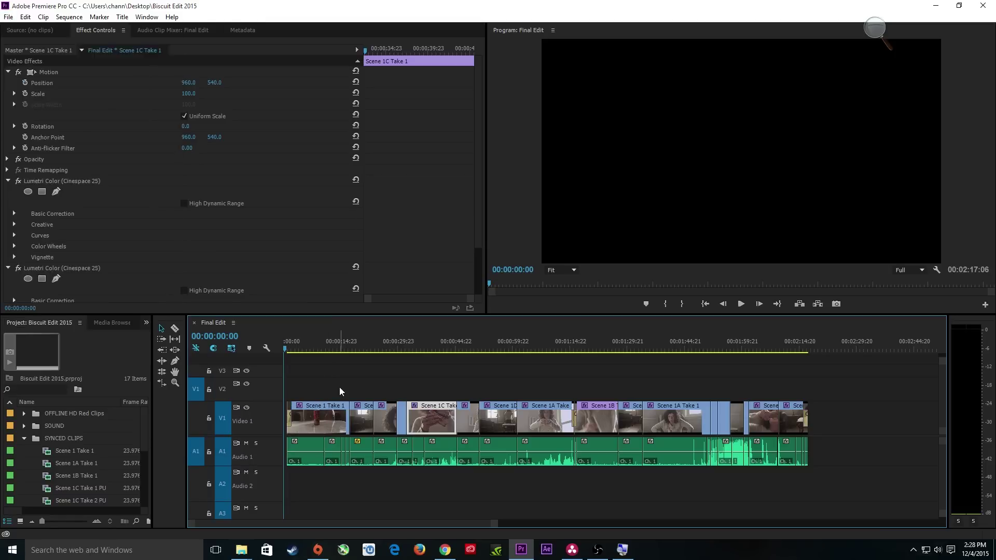
Check the Speed/Duration settings of the Scene 1 Take 1 clip on the timeline without changing them, then deselect the clip
click(337, 351)
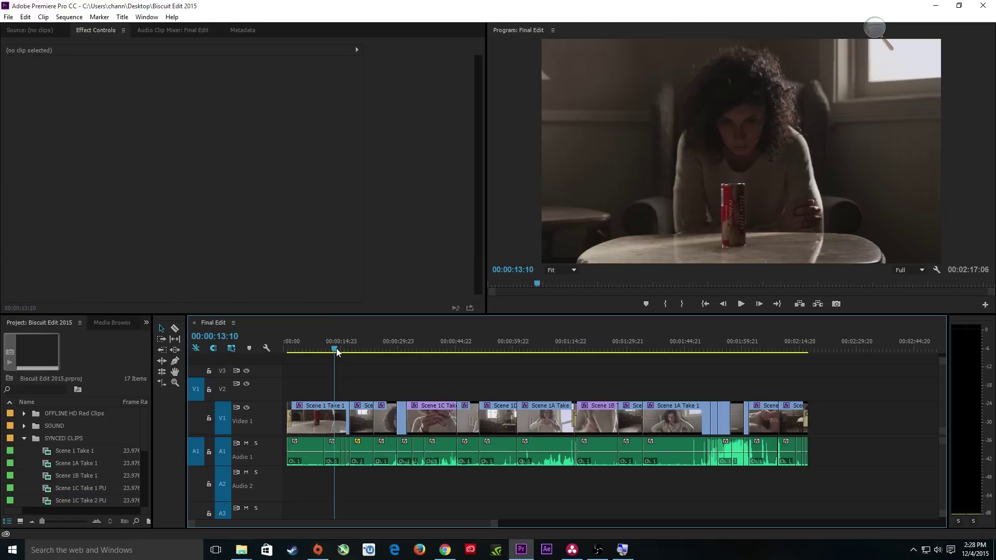
right_click(325, 415)
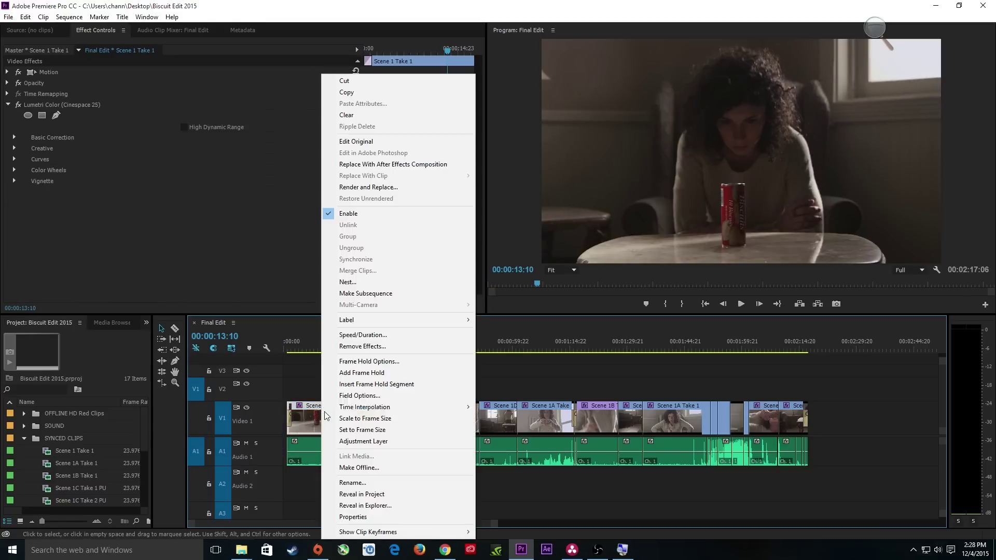
click(365, 335)
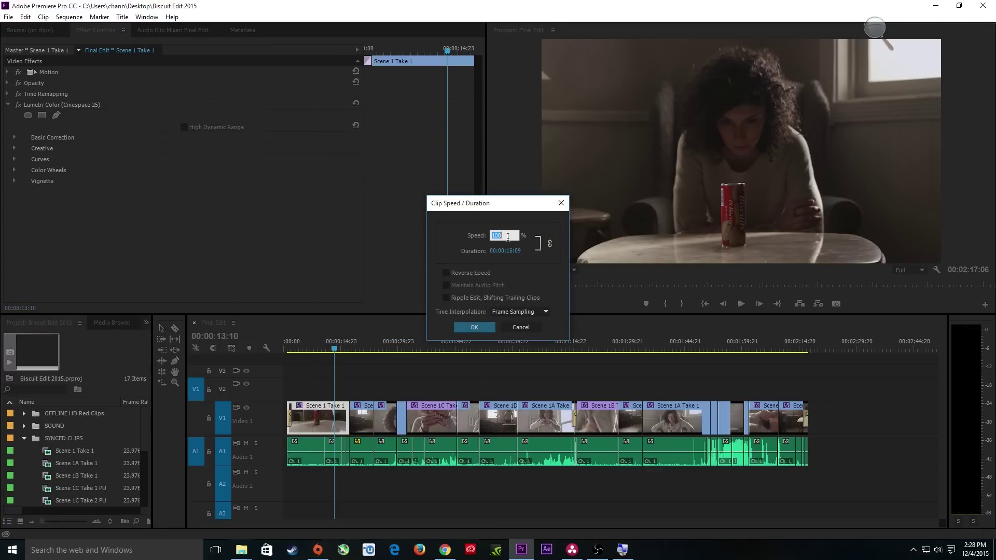
click(513, 328)
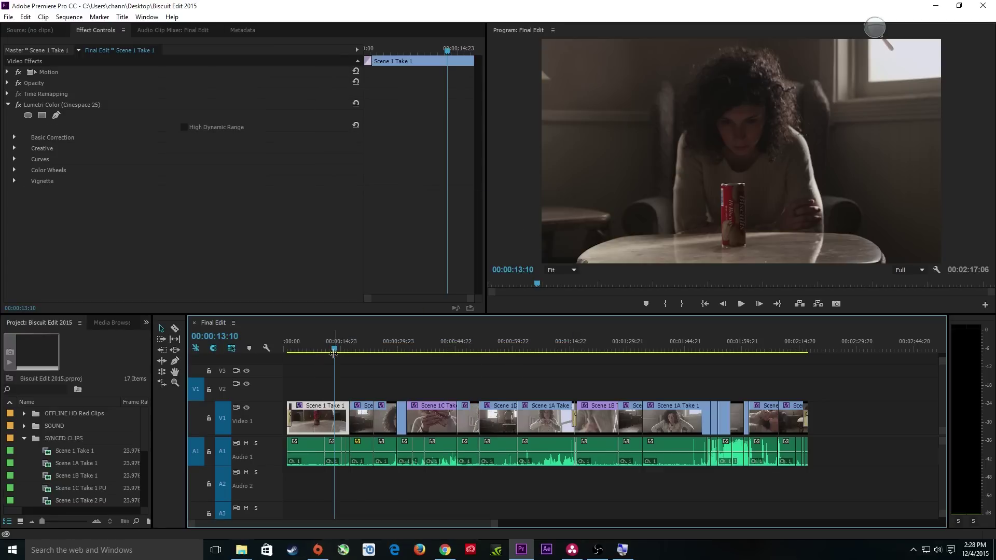
click(356, 385)
Return the playhead to the start of the sequence and begin a Final Cut Pro XML export with the Desktop as destination
click(288, 352)
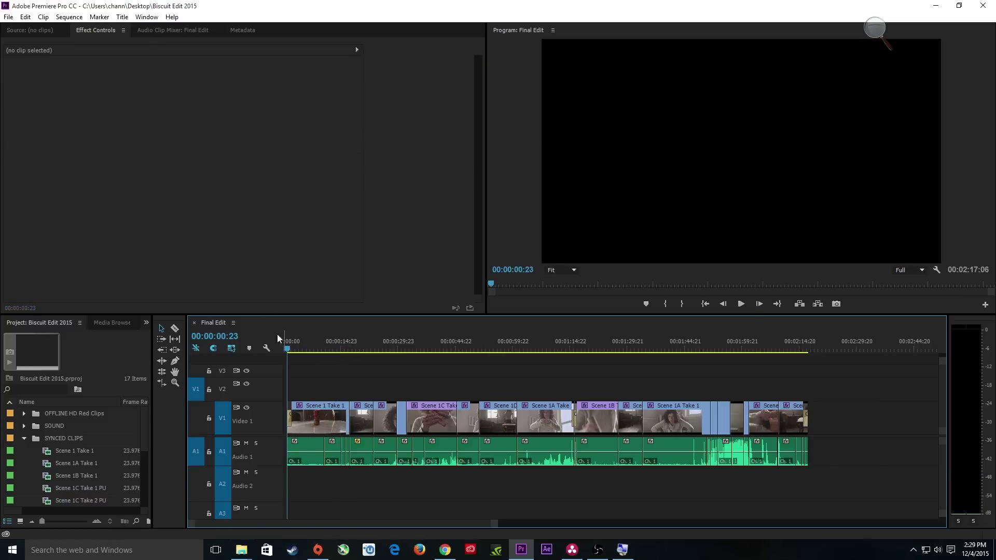
click(9, 21)
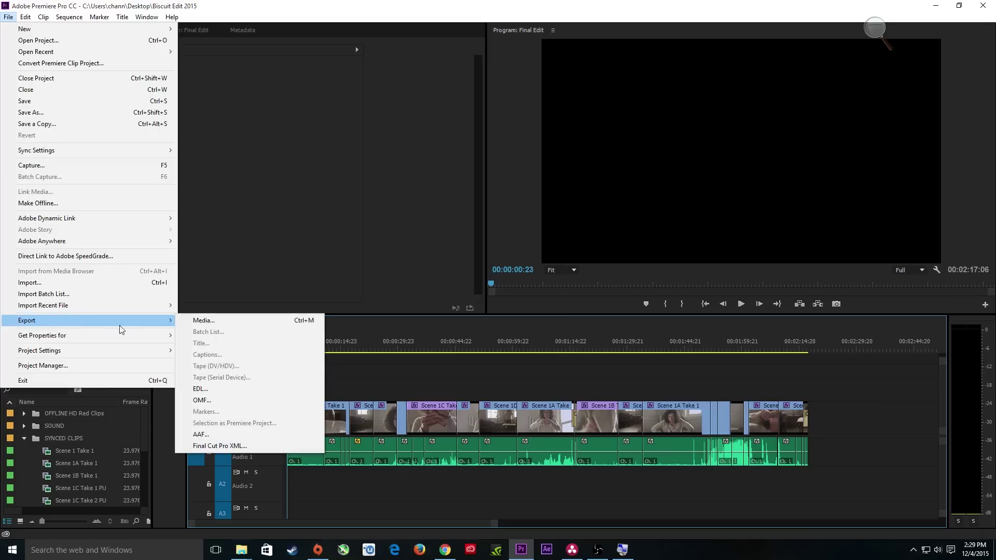
mouse_move(140, 328)
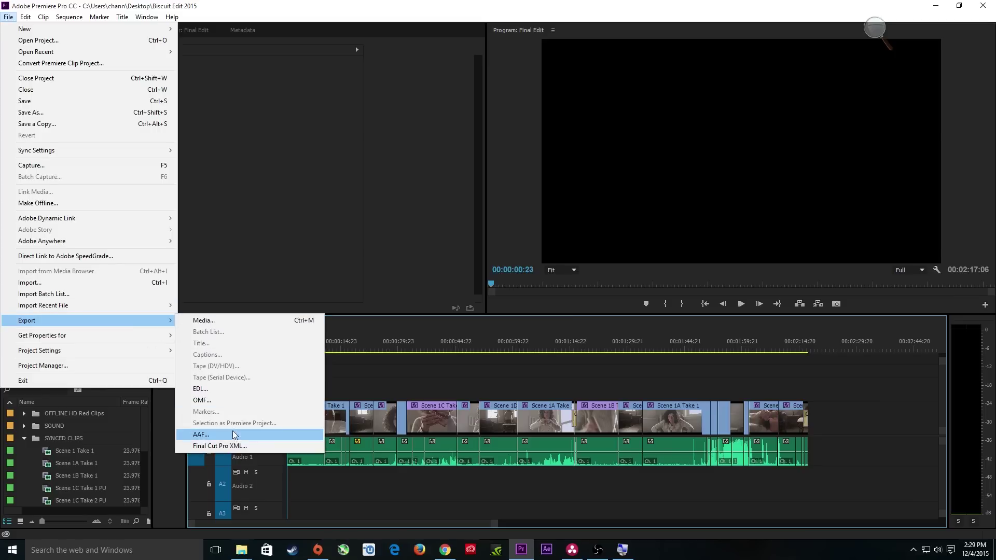
click(232, 448)
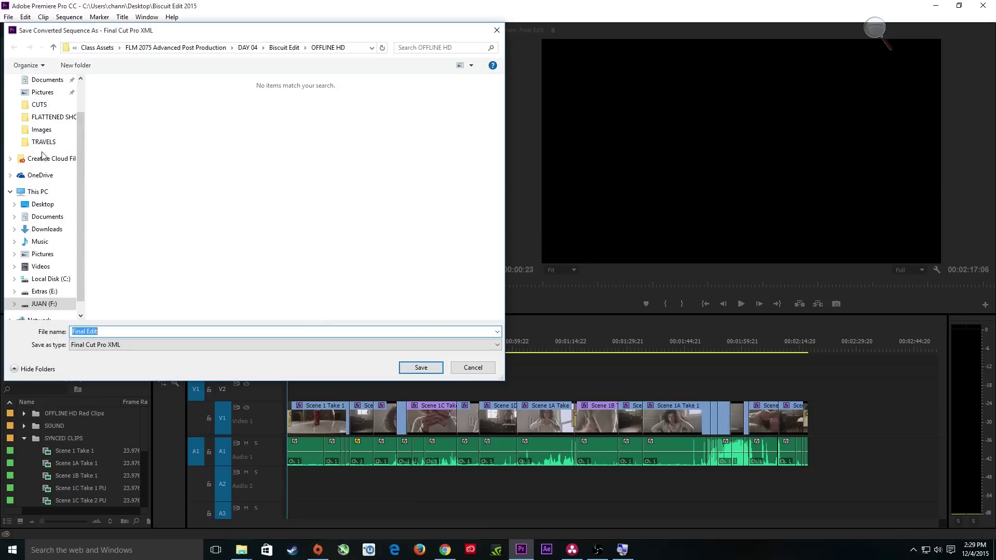
scroll(68, 231, up, 1)
click(57, 229)
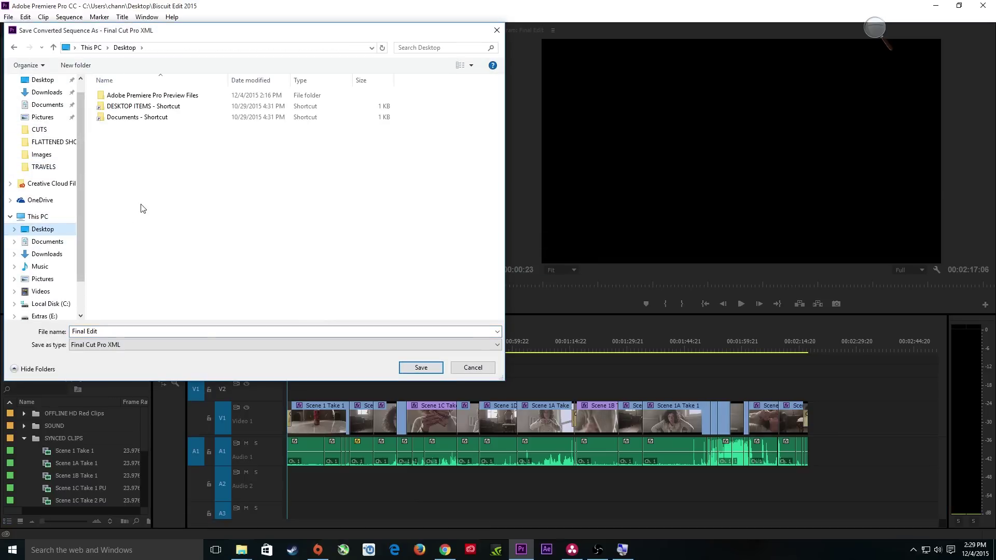
Save the exported XML as Biscuit Edit XML and place its desktop icon in the open area below RESOLVE SHEET
click(161, 331)
text(B)
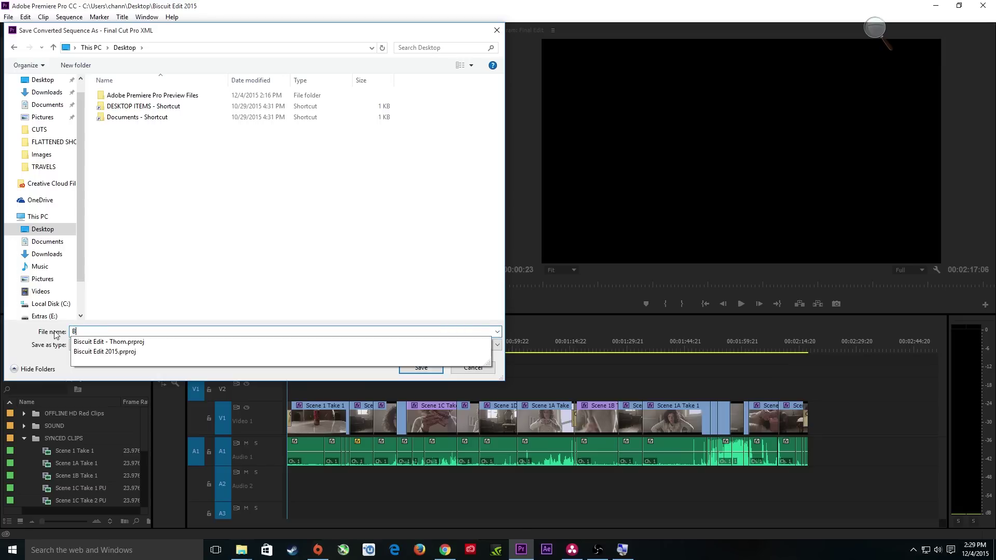
text(iscuit Edit XML)
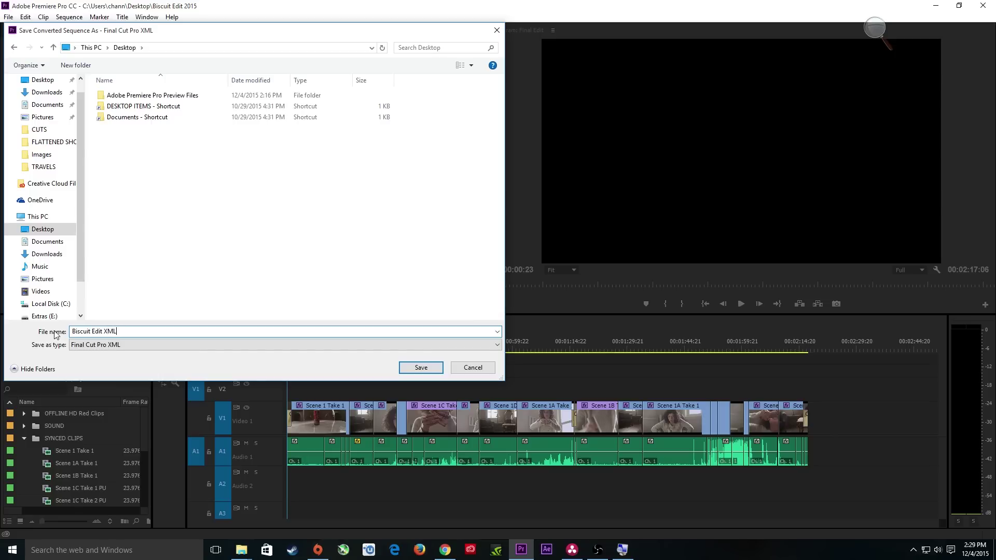
key(Return)
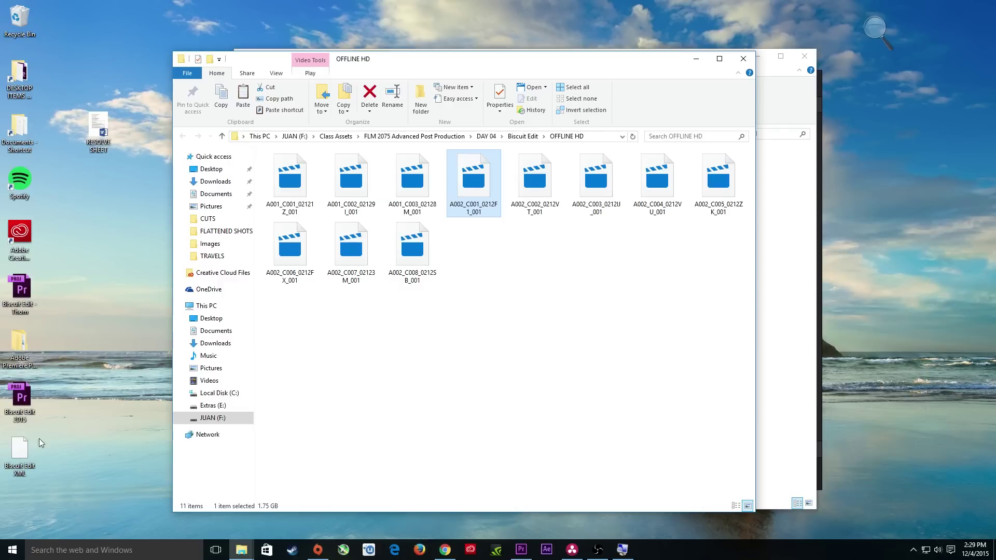
drag(38, 438, 103, 241)
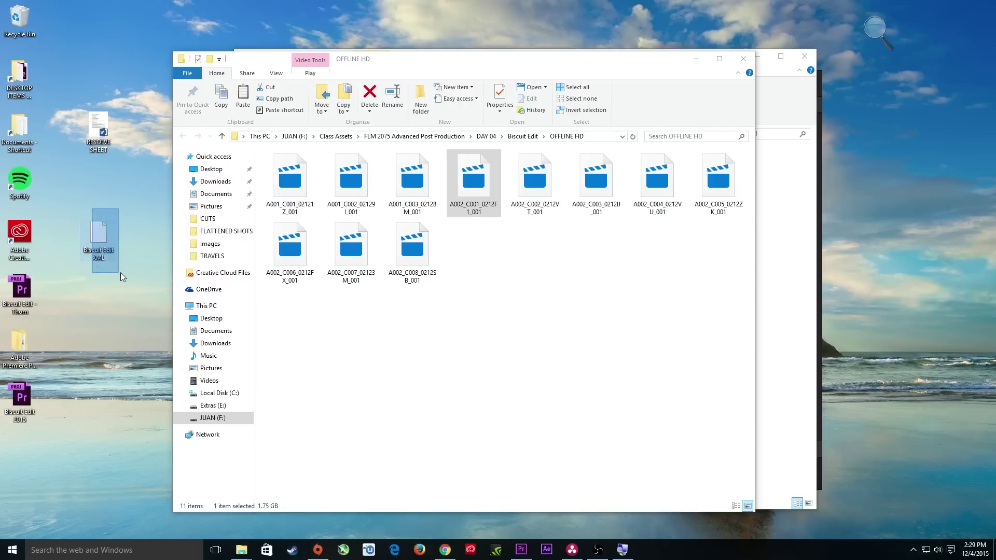
Back in Premiere Pro, export the sequence as an EDL using source file names and save it as Final Edit on the Desktop
click(521, 550)
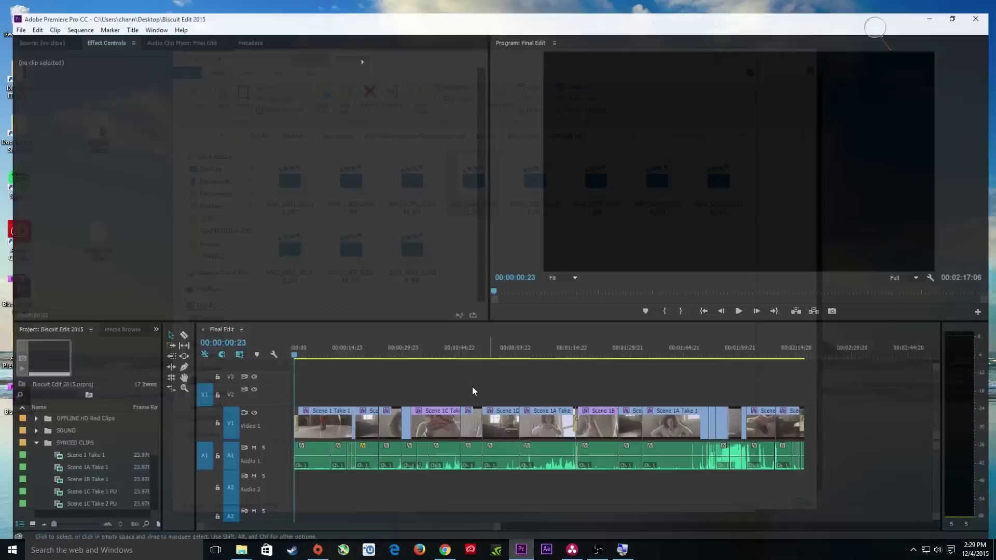
click(8, 17)
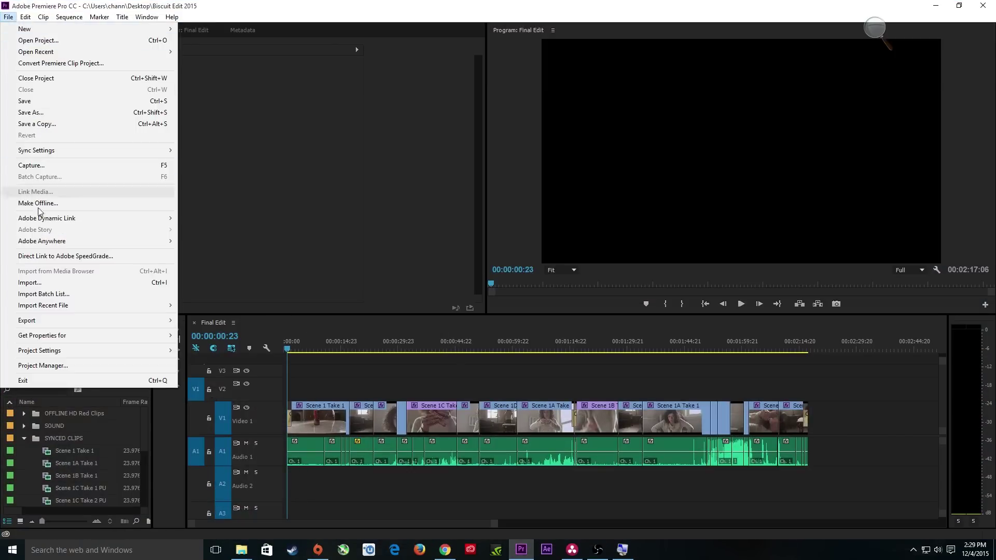
mouse_move(60, 322)
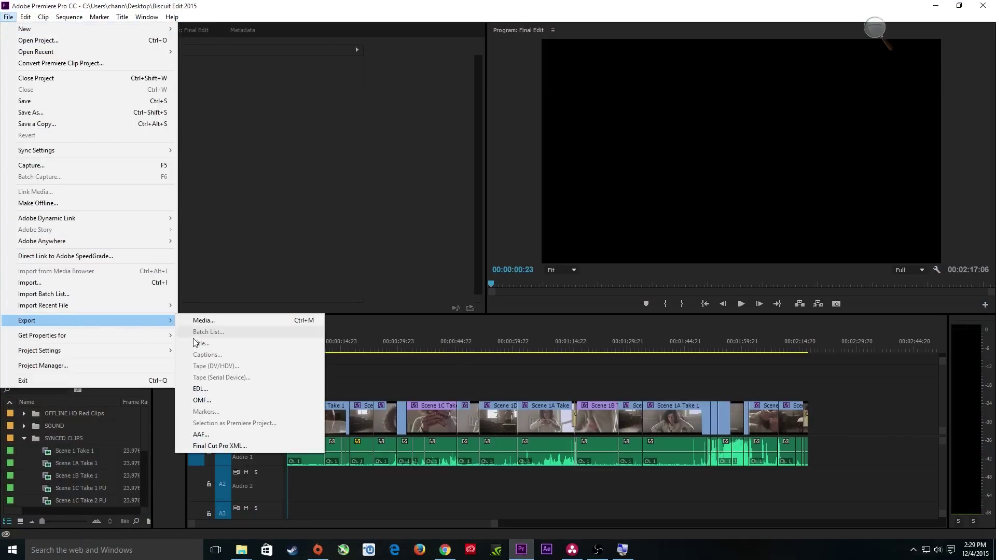
click(202, 390)
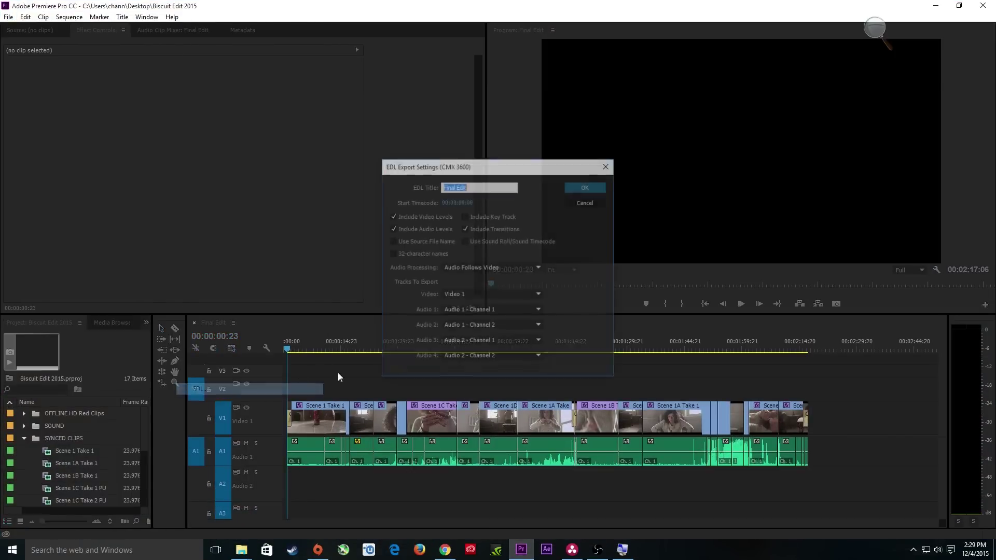
click(392, 242)
click(441, 184)
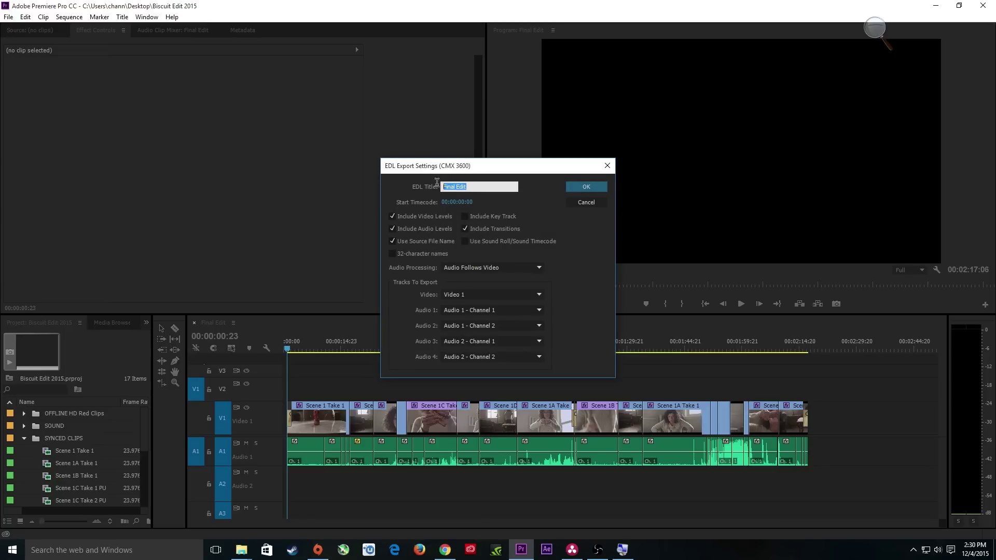
click(585, 188)
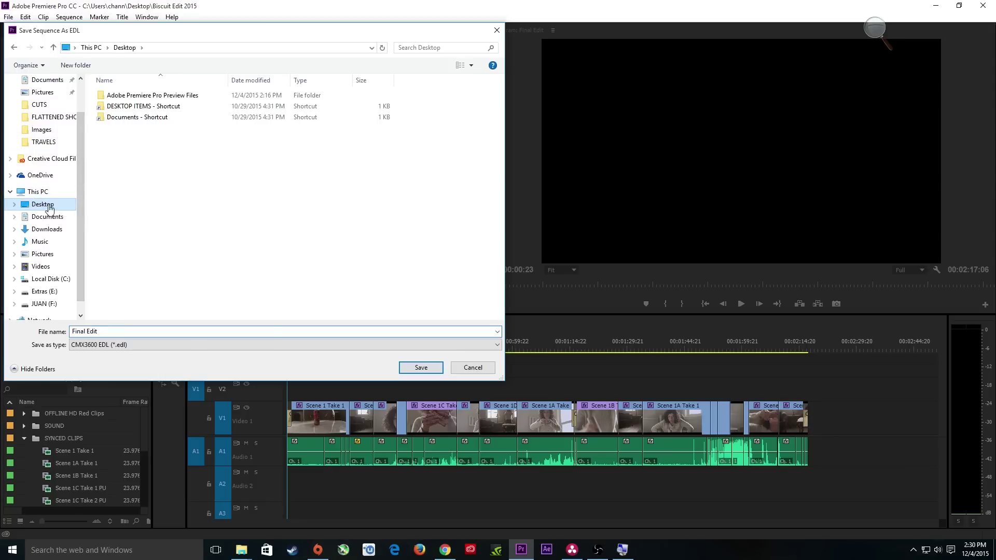
click(415, 368)
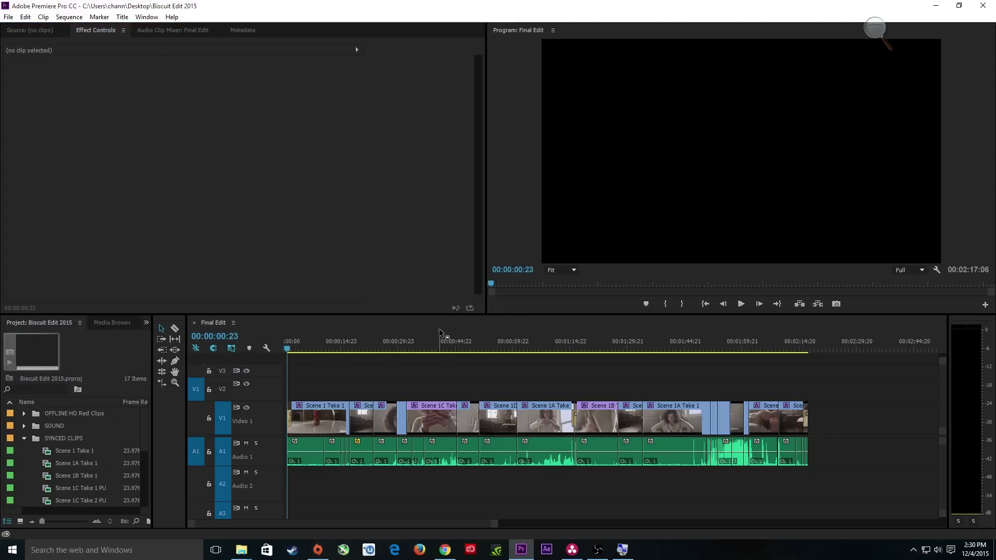
Show the desktop, open a blank Notepad window and move it clear of the Final Edit.edl icon
key(super+d)
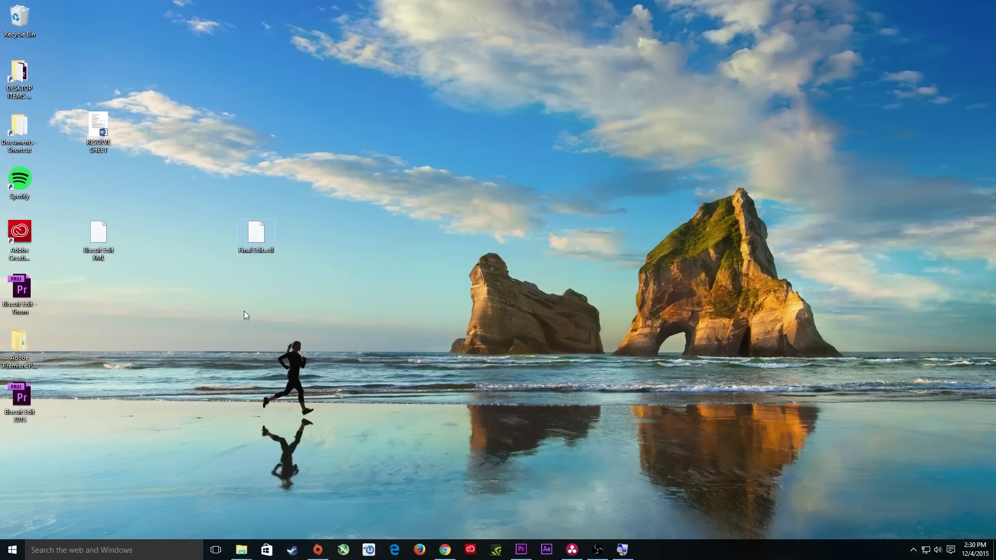
key(super)
text(notep)
key(Return)
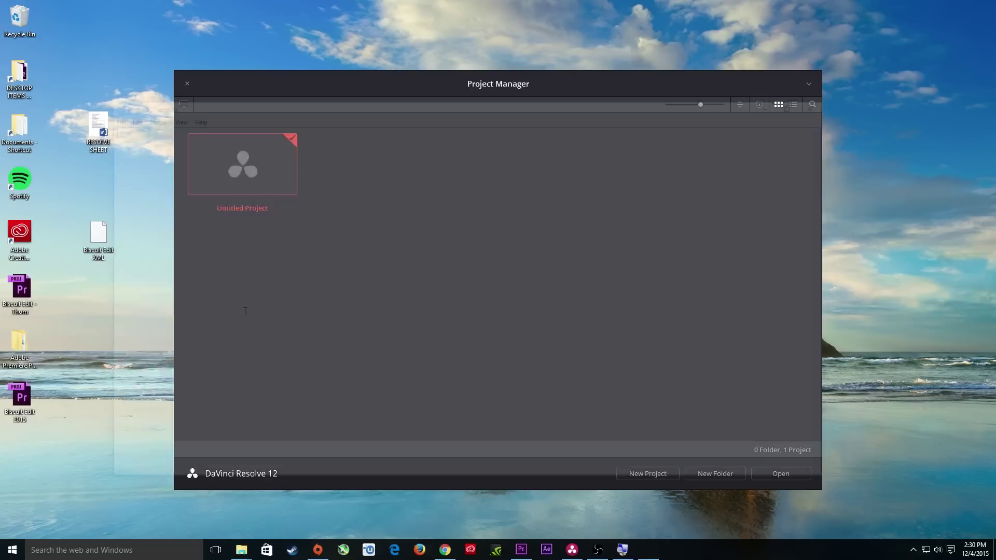
drag(265, 104, 353, 91)
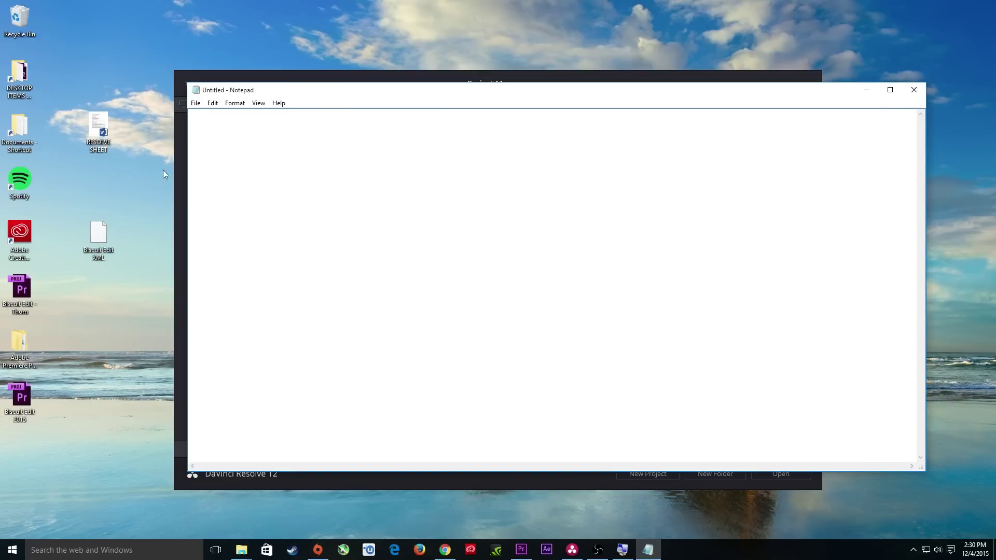
Check the file properties of Final Edit.edl and close them without changes
right_click(256, 234)
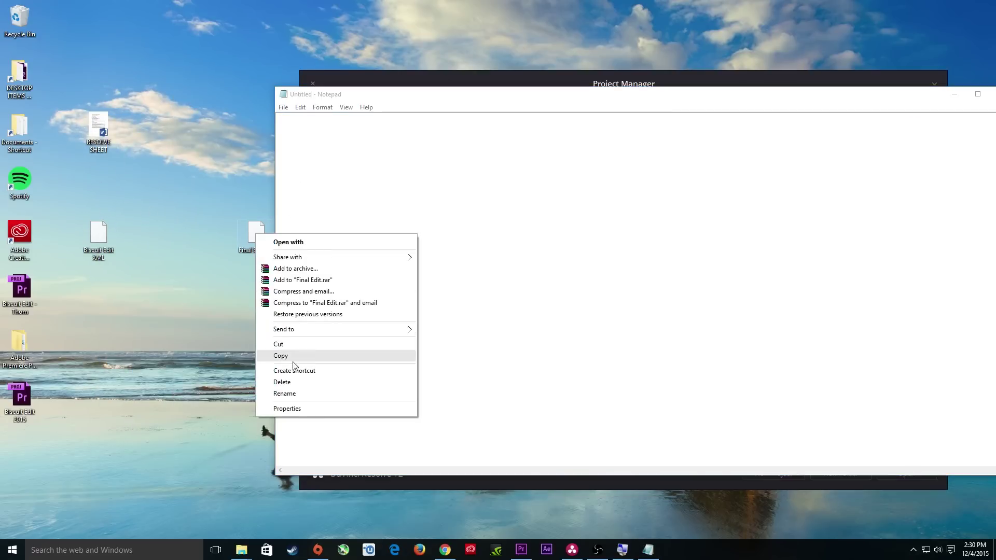
click(287, 408)
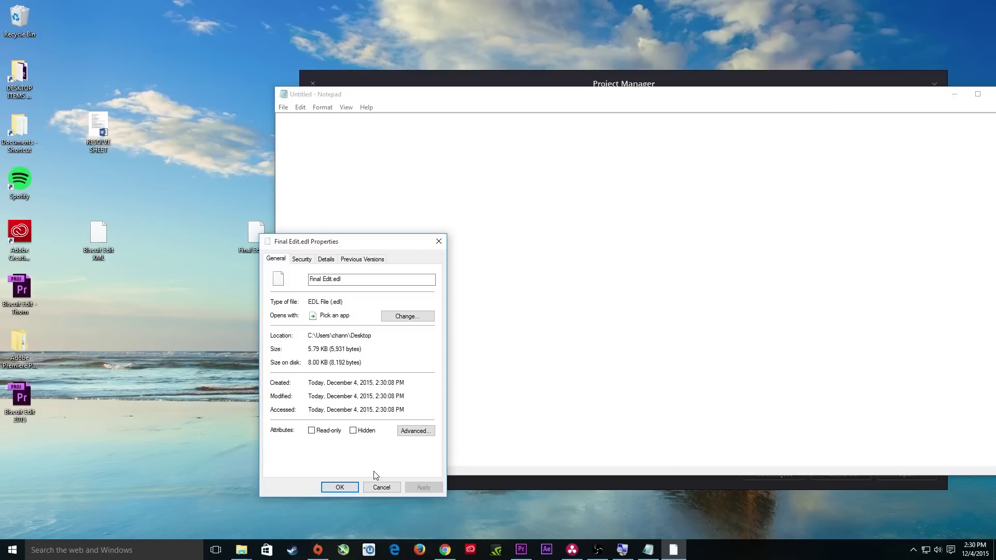
click(380, 488)
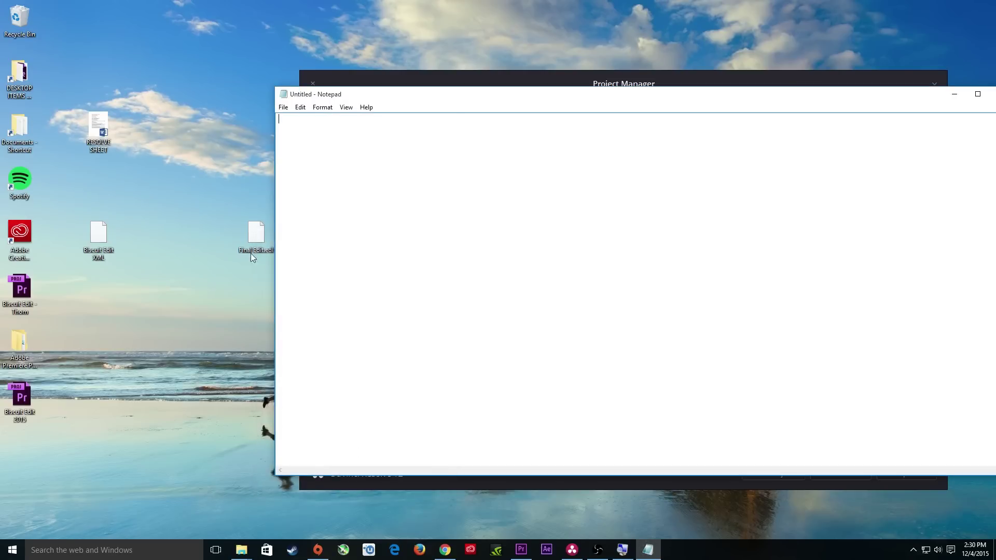
Open Final Edit.edl in Notepad, reposition the window and examine the event number, reel name and timecodes of event 001
drag(252, 236, 405, 220)
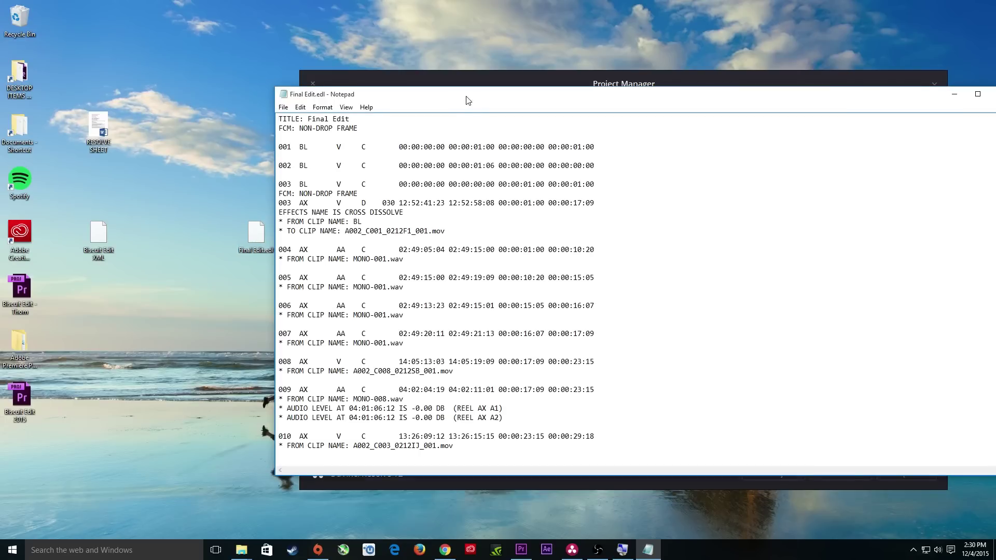
drag(476, 98, 332, 90)
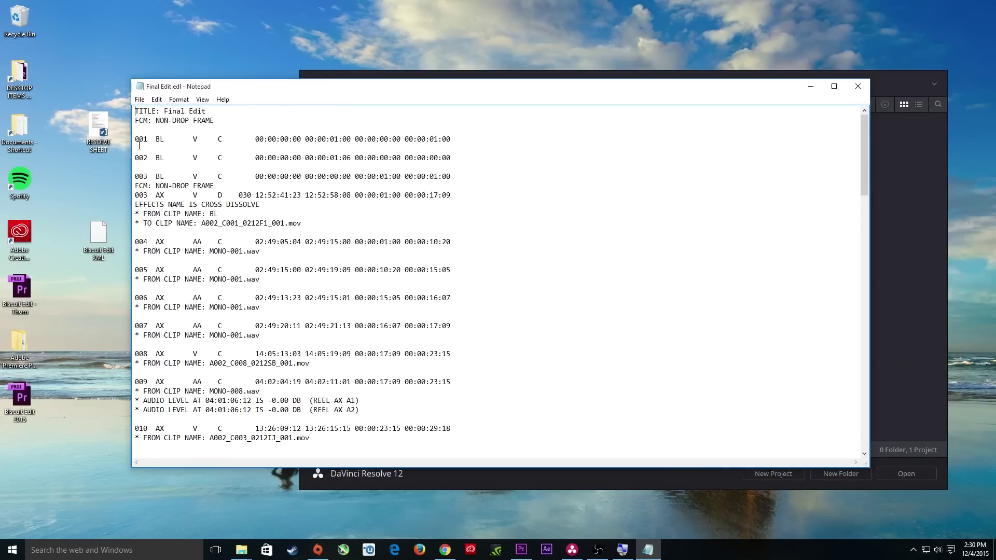
drag(144, 139, 118, 137)
drag(192, 139, 362, 145)
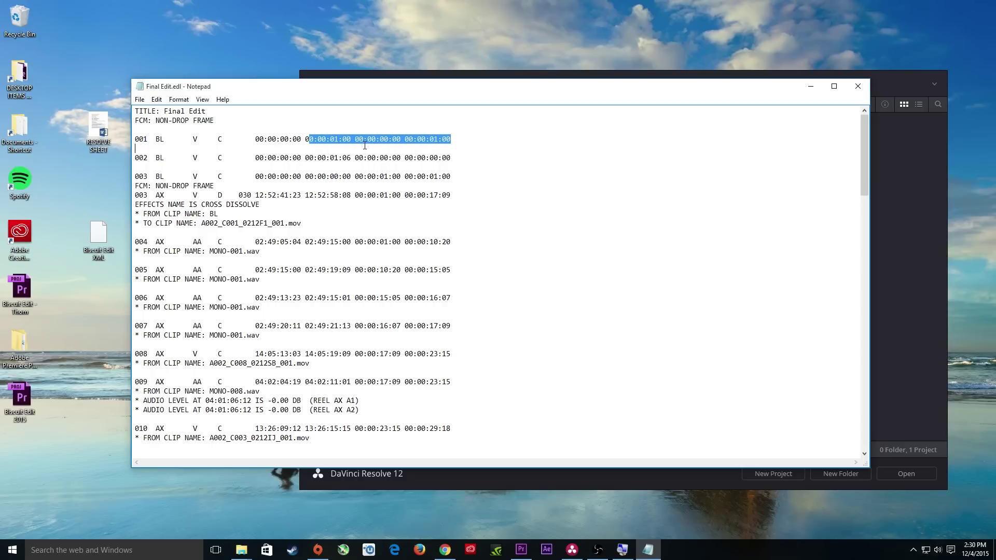
click(409, 141)
drag(455, 141, 267, 142)
drag(169, 140, 154, 140)
click(156, 157)
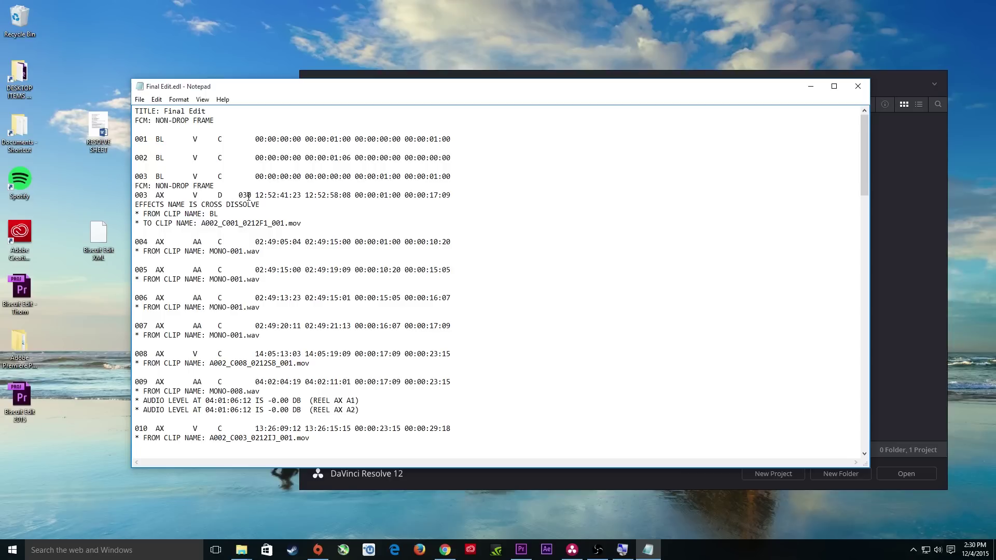
Examine the source clip names and timecodes of EDL events 003 to 008, then close Notepad
drag(201, 225, 290, 225)
drag(256, 195, 447, 196)
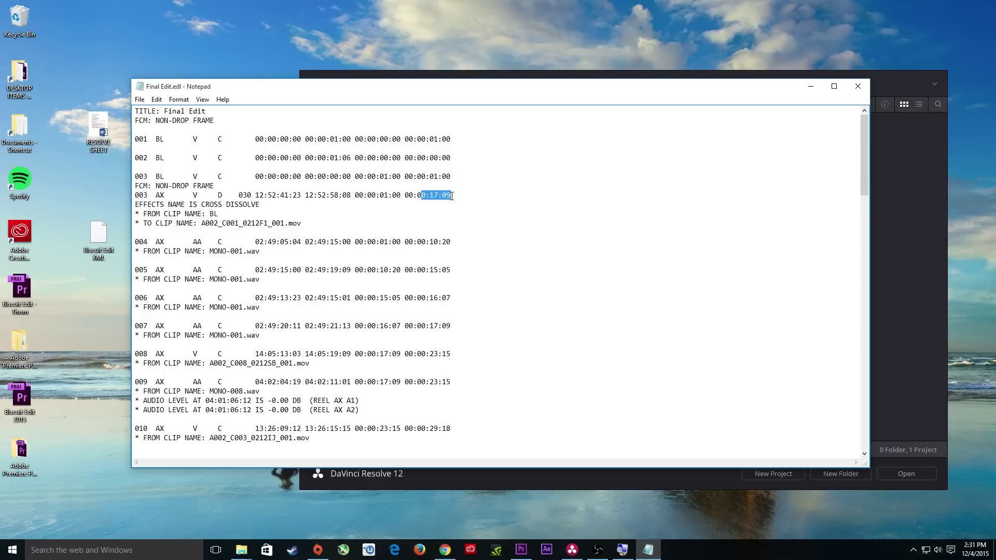
click(437, 214)
drag(217, 251, 184, 251)
click(218, 252)
scroll(229, 279, down, 2)
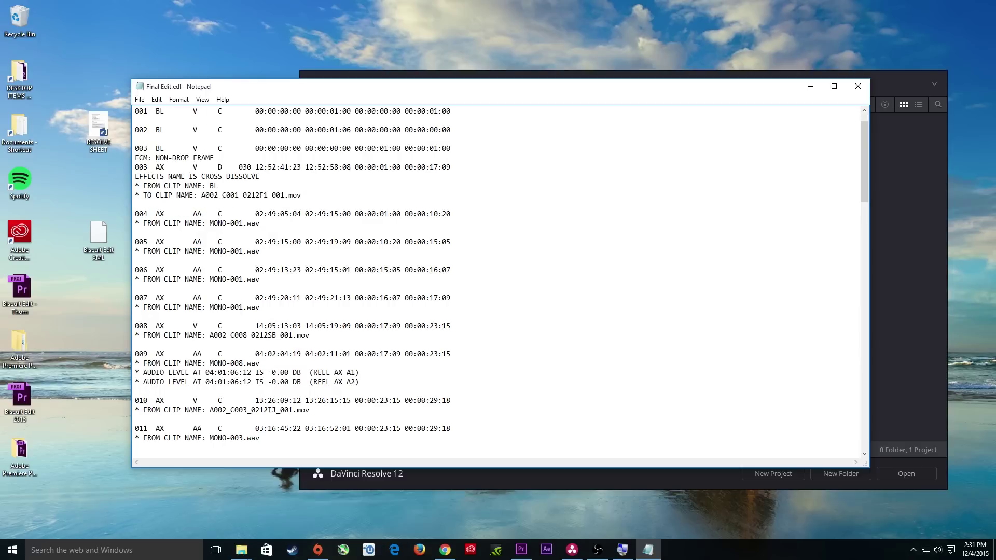
drag(136, 182, 300, 308)
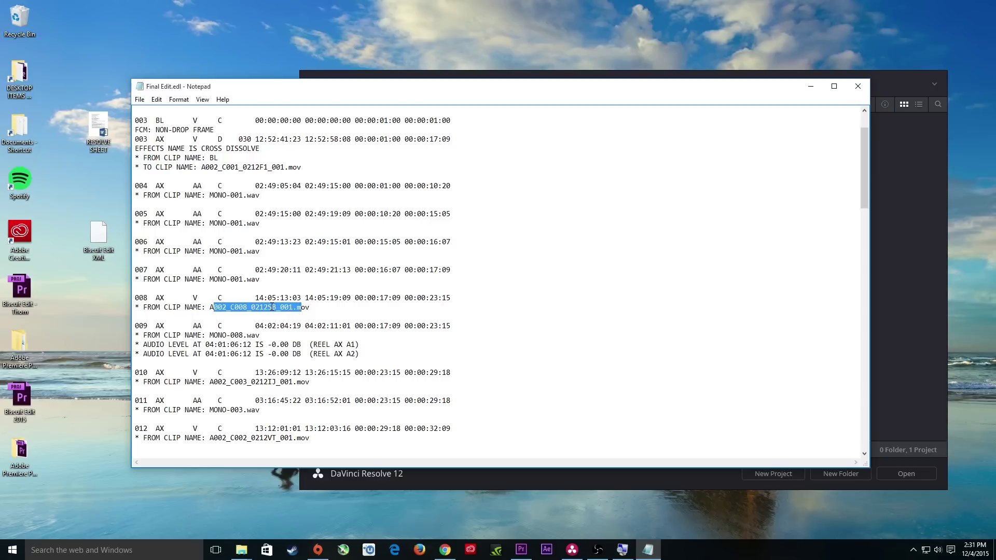
scroll(272, 306, down, 2)
drag(263, 245, 423, 242)
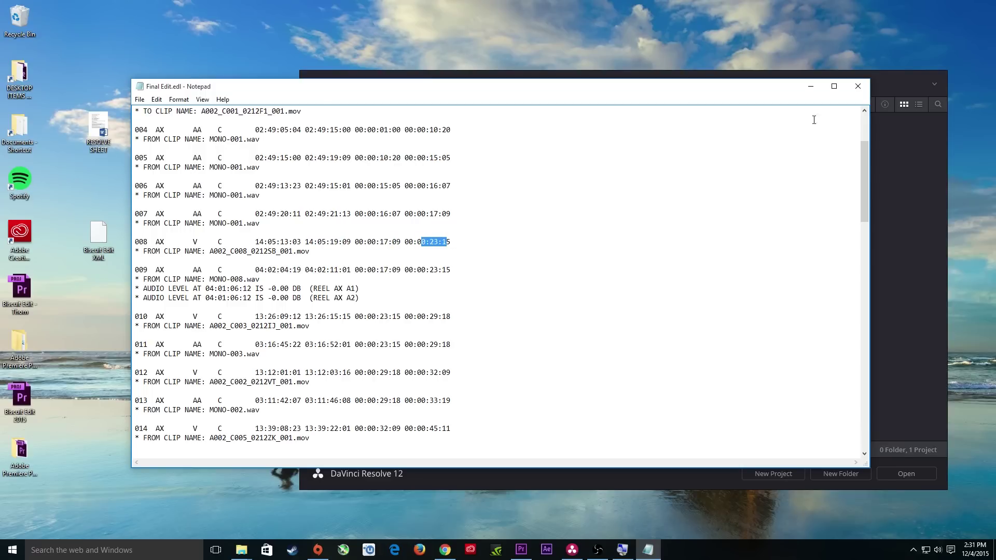
click(857, 86)
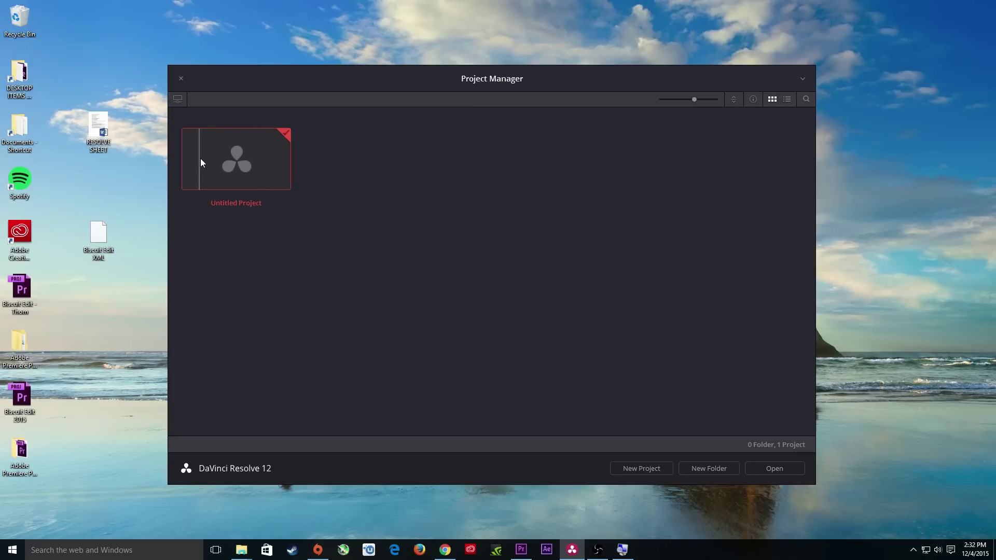
In DaVinci Resolve, open the Untitled Project's configuration, review the timeline resolution, choose the timeline frame rate and save the settings
right_click(232, 155)
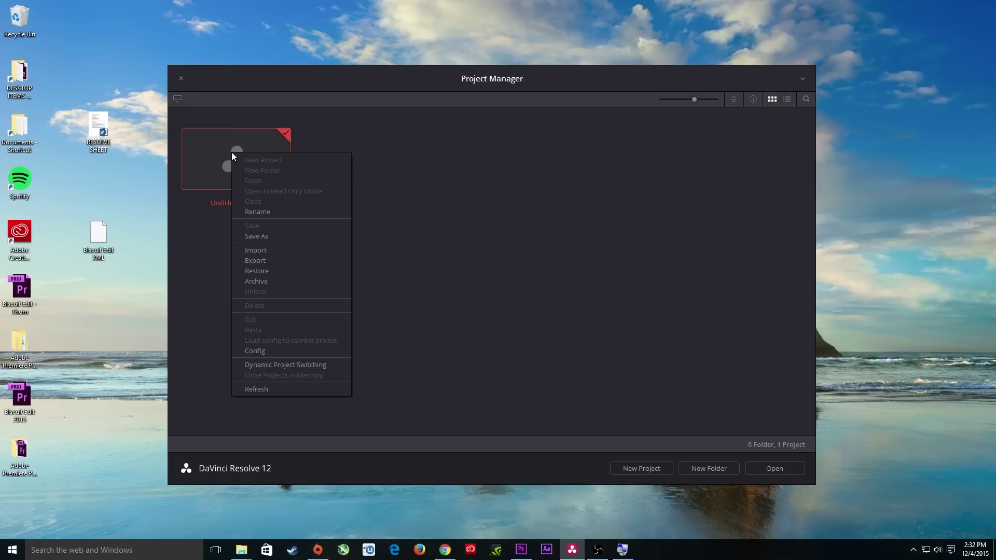
click(270, 351)
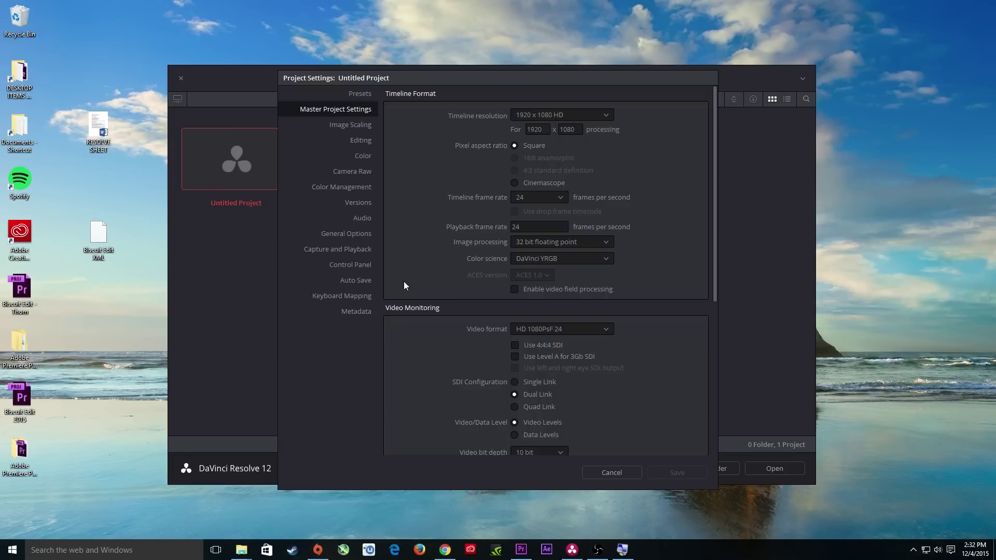
click(581, 116)
click(581, 115)
click(557, 196)
click(544, 211)
scroll(660, 369, down, 5)
scroll(661, 369, down, 2)
scroll(658, 365, up, 7)
click(685, 473)
Save the Untitled Project under the name Biscuit Edit
right_click(245, 178)
click(273, 236)
text(Biscuit Edit)
key(Return)
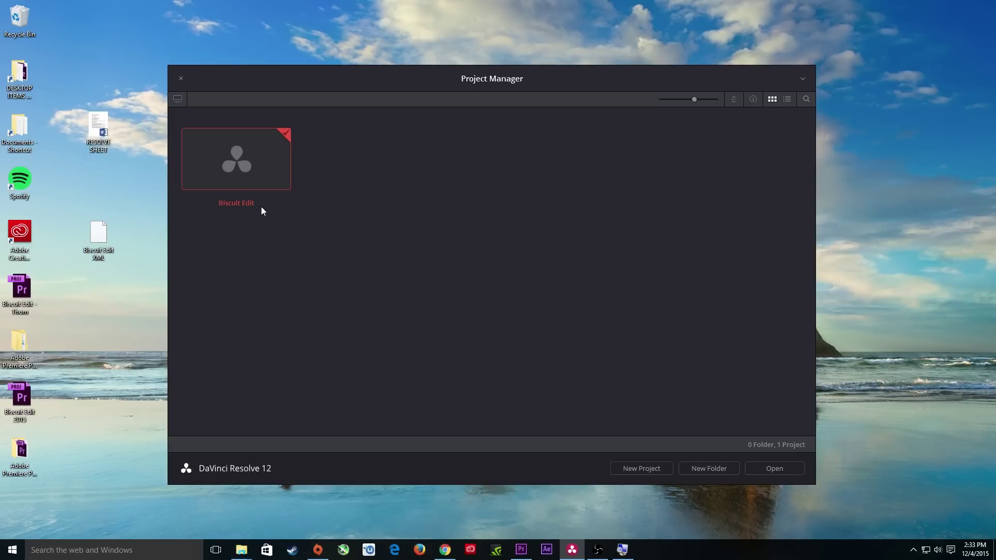
Open the Biscuit Edit project from the Project Manager
right_click(254, 179)
click(328, 160)
double_click(252, 164)
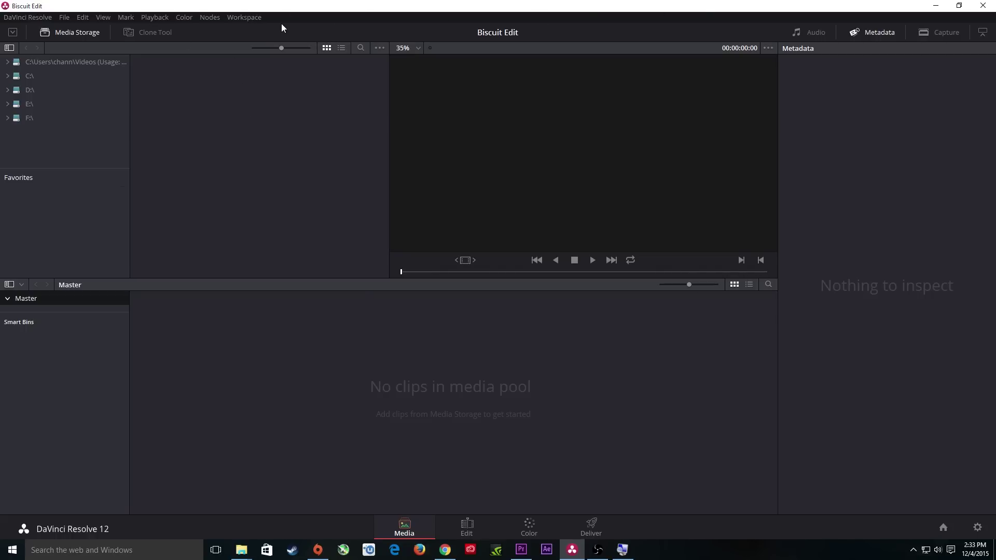
Switch the Biscuit Edit workspace to the Full Screen layout
click(254, 18)
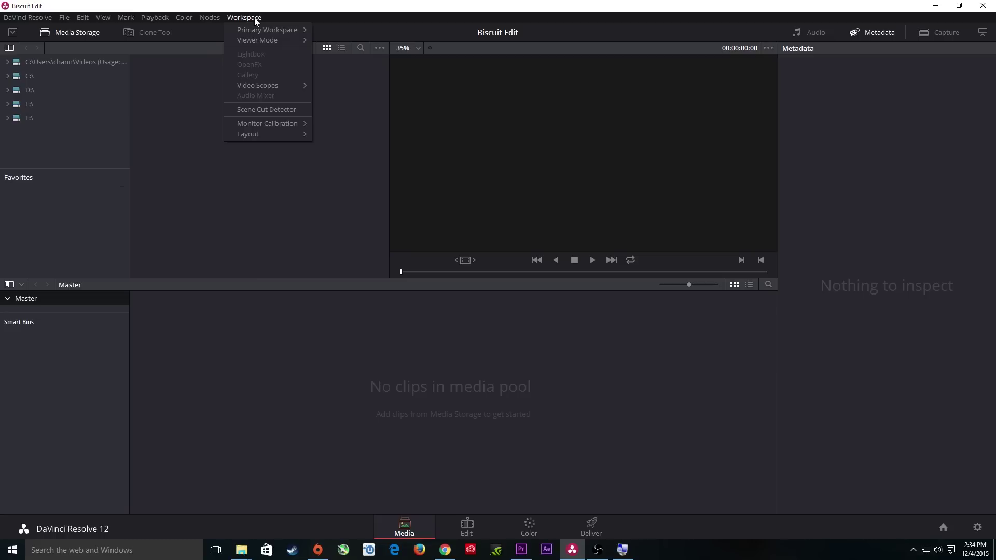
mouse_move(273, 133)
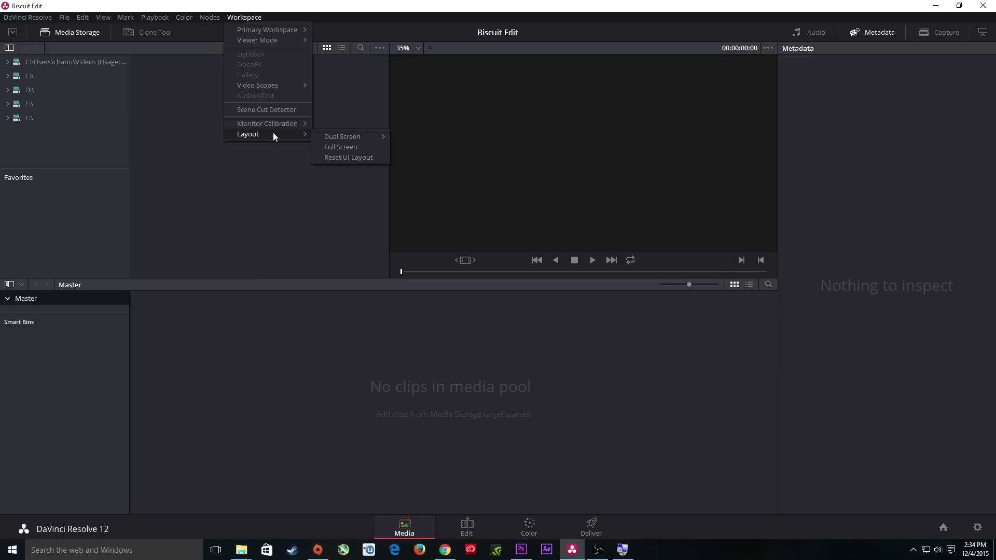
click(337, 147)
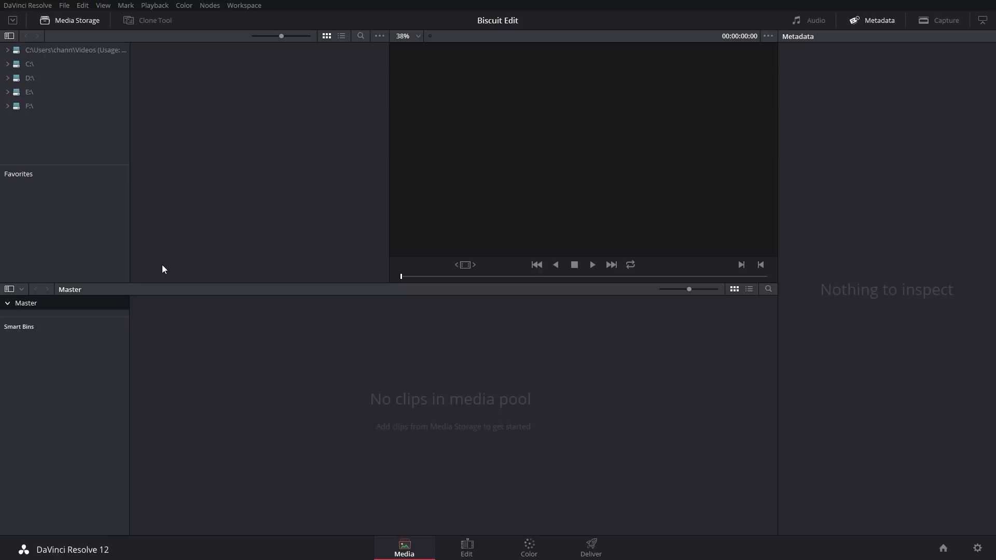
key(alt+Tab)
key(alt+Tab)
key(alt+Tab)
key(alt+Tab)
key(alt+Tab)
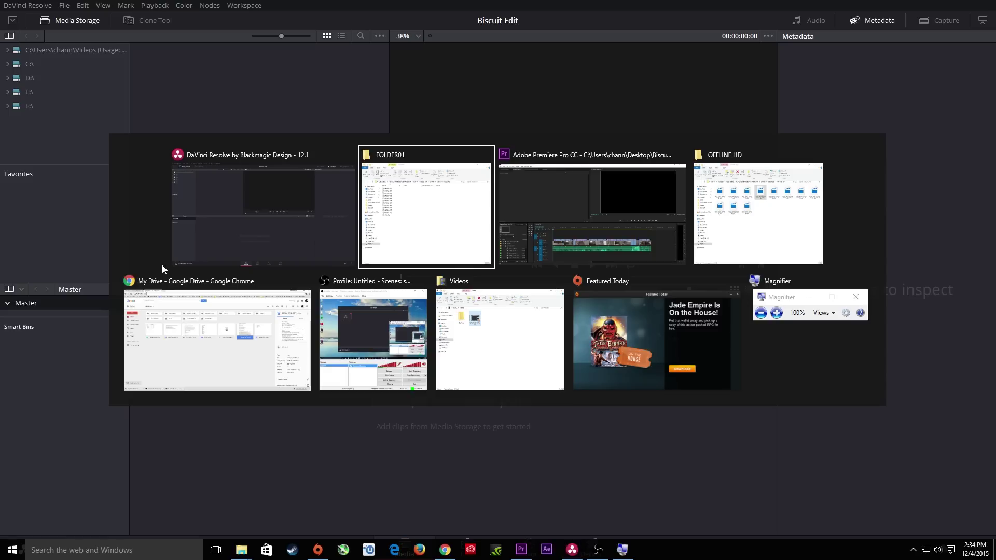
key(alt+Tab)
key(alt+Tab)
key(alt+Tab)
key(alt+Tab)
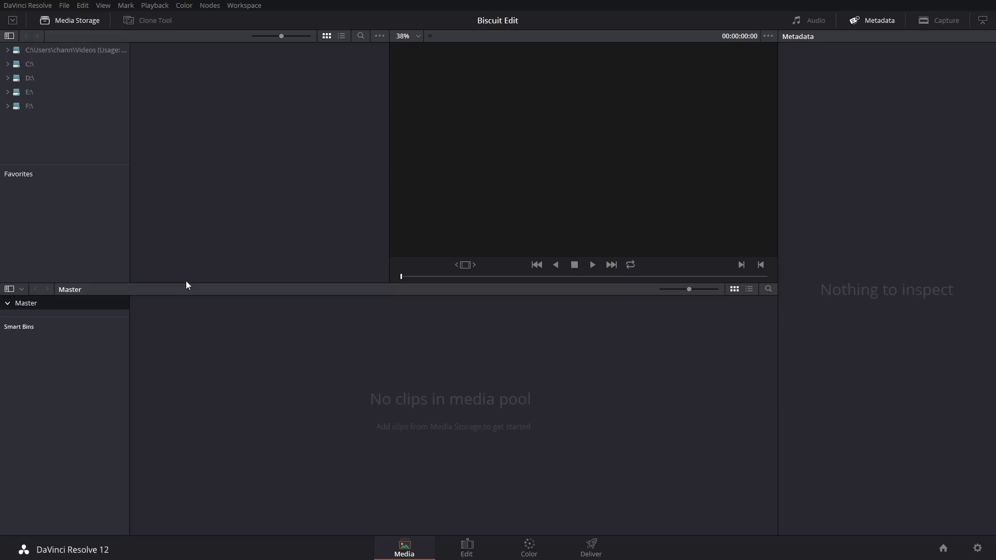
Check the exported files on the desktop, then return to DaVinci Resolve and widen the Media Storage volume list
key(super+d)
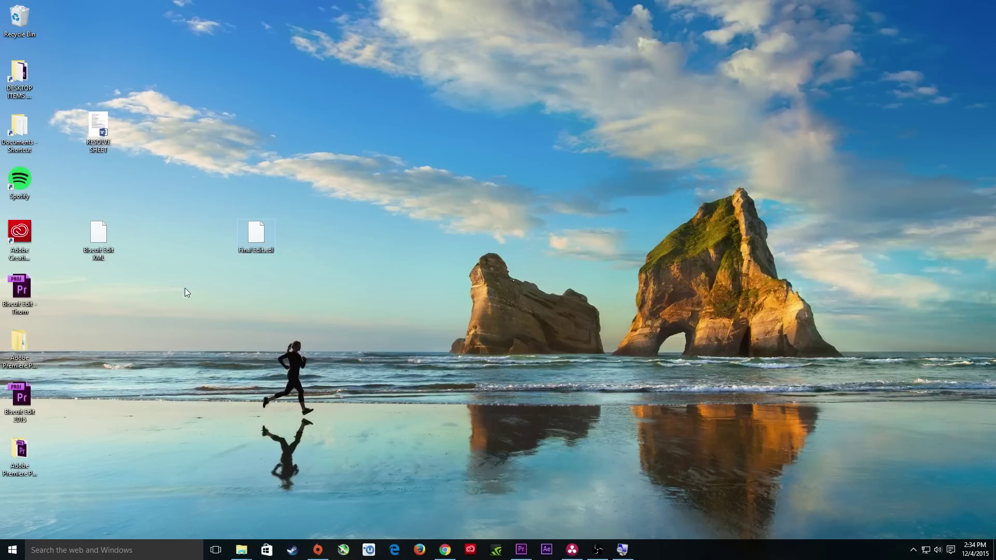
click(572, 550)
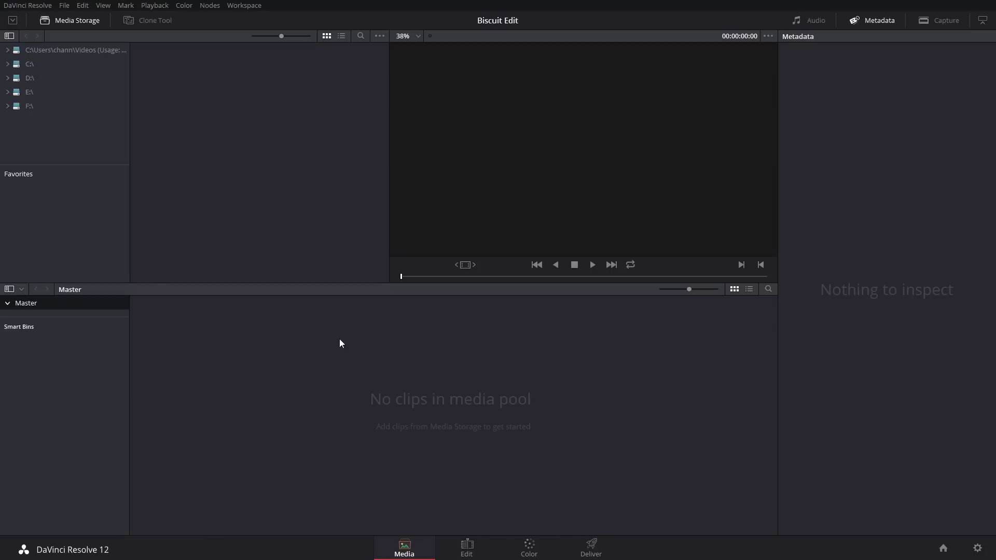
drag(129, 187, 186, 192)
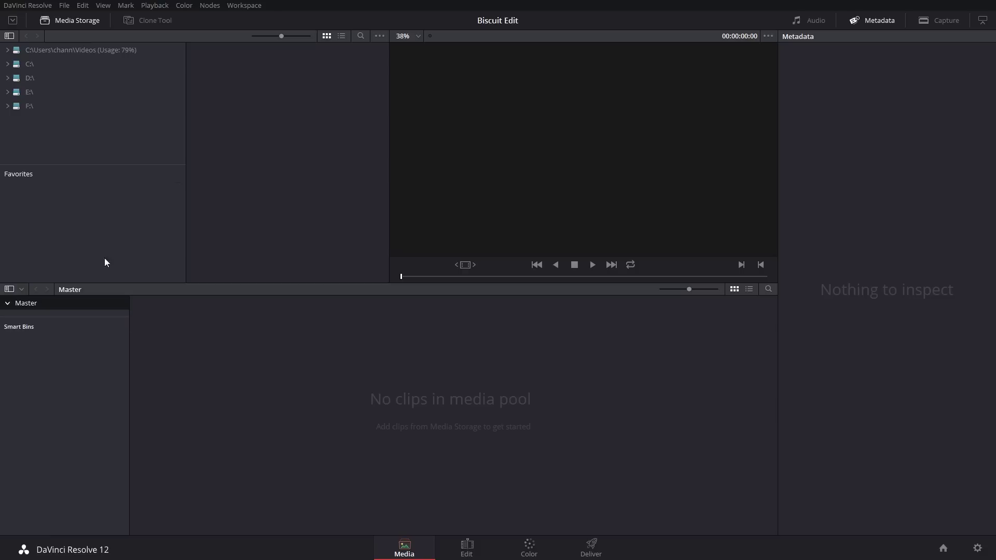
In File Explorer, go up to the Biscuit Edit folder, examine the OFFLINE HD and RED FOOTAGE folders, then return to DaVinci Resolve
key(super+d)
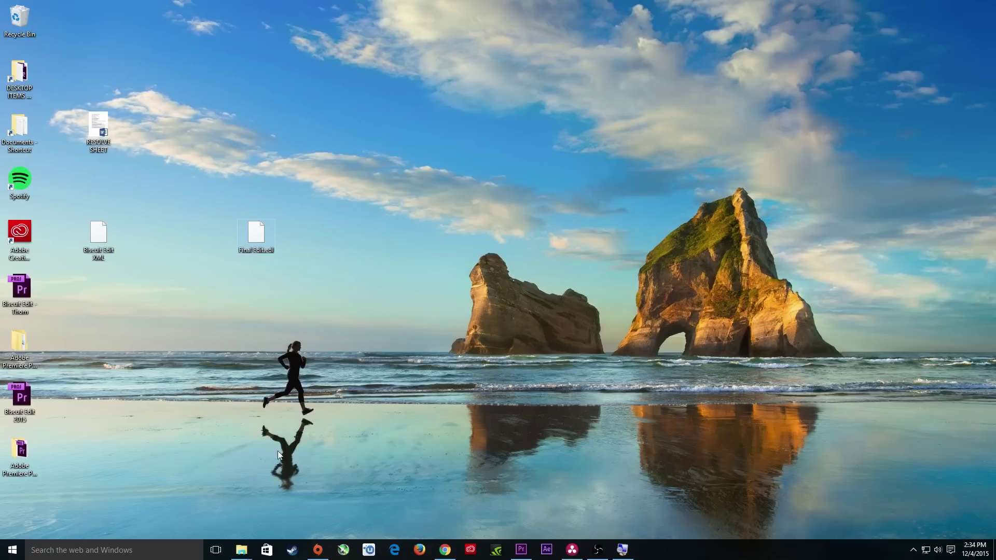
click(321, 506)
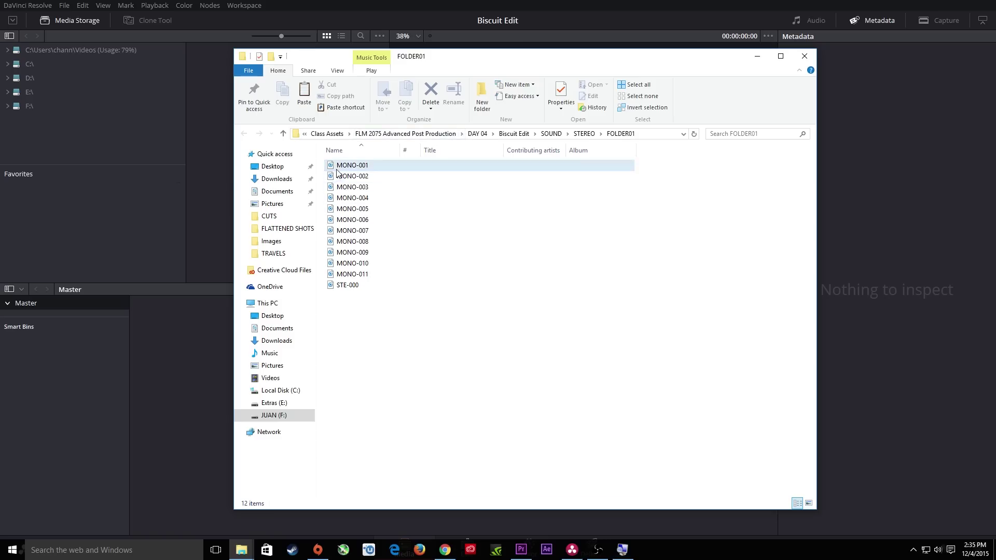
click(485, 133)
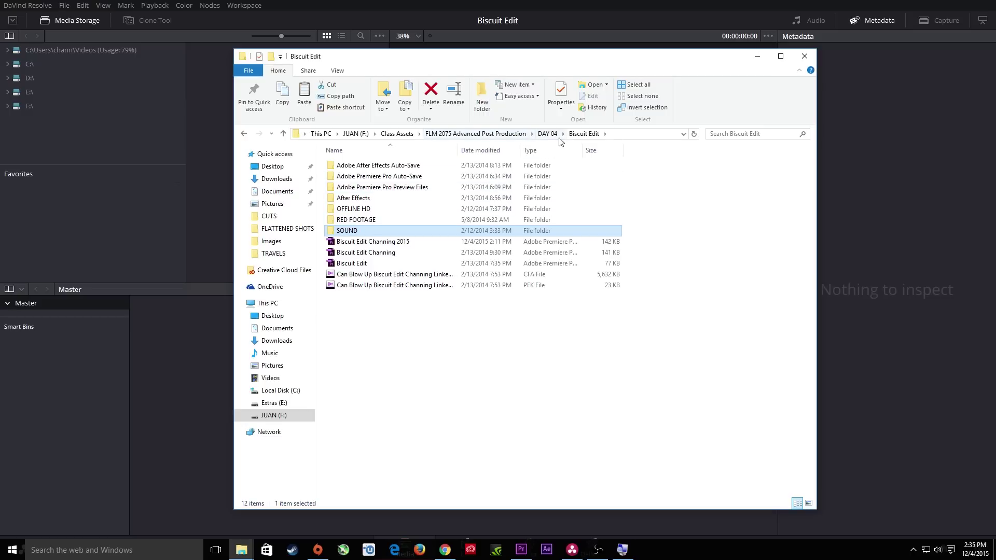
click(343, 212)
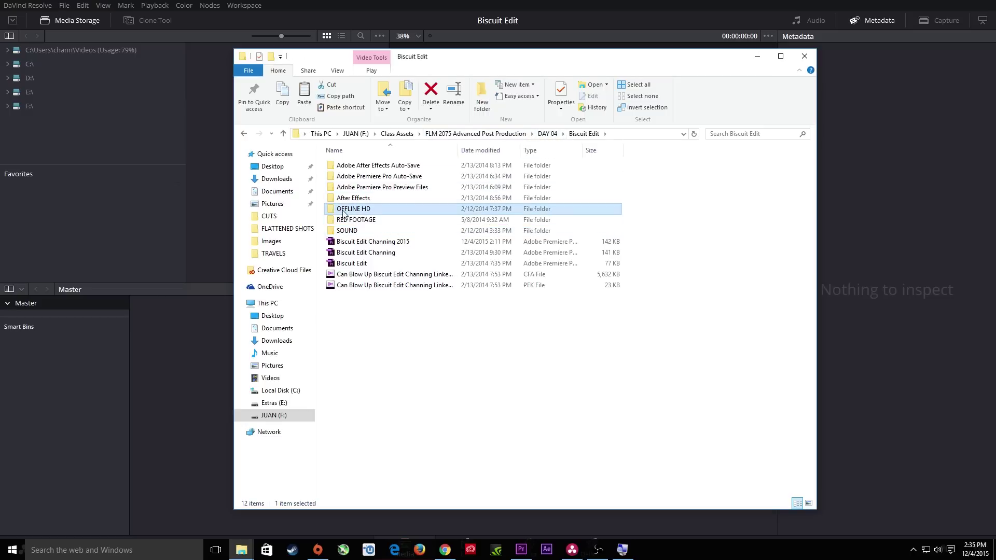
click(356, 222)
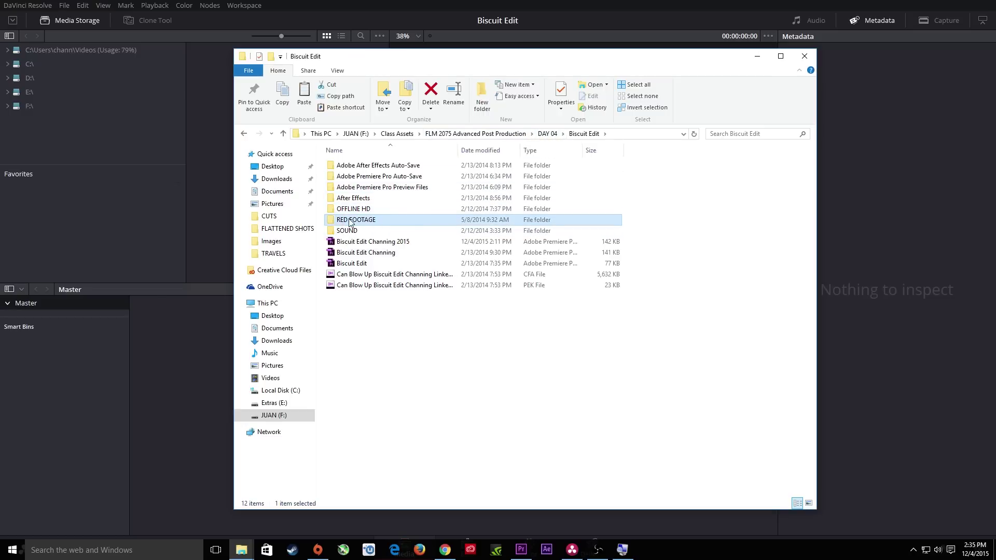
click(360, 212)
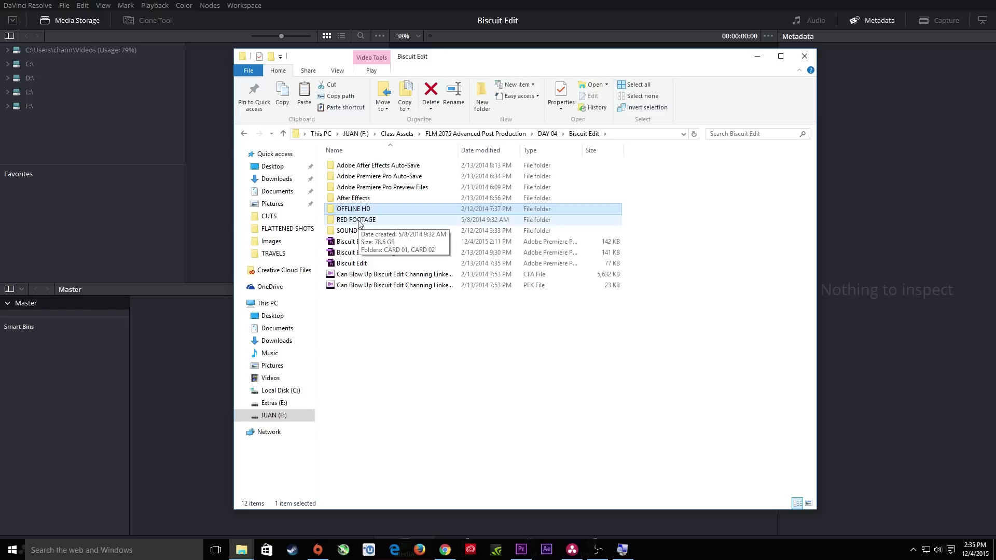
click(358, 223)
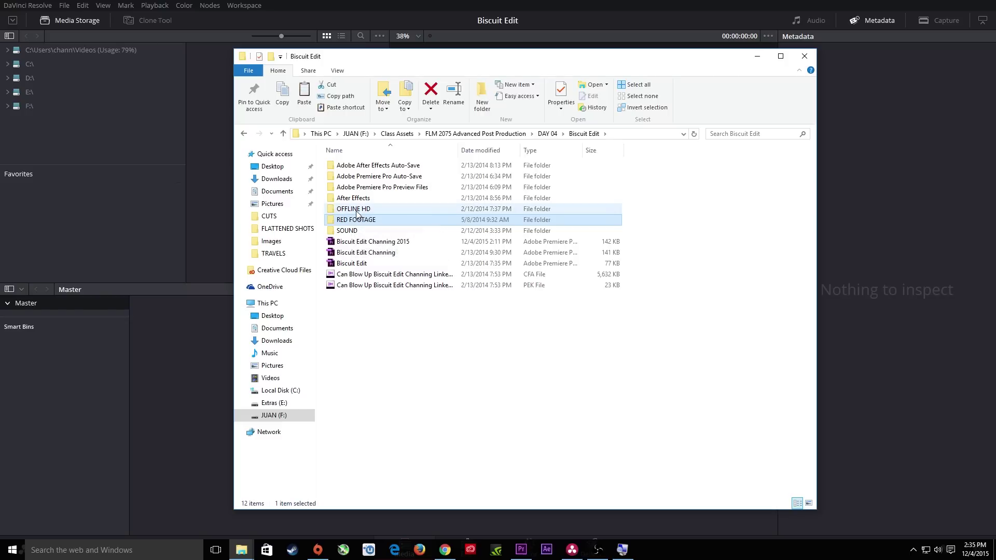
click(364, 210)
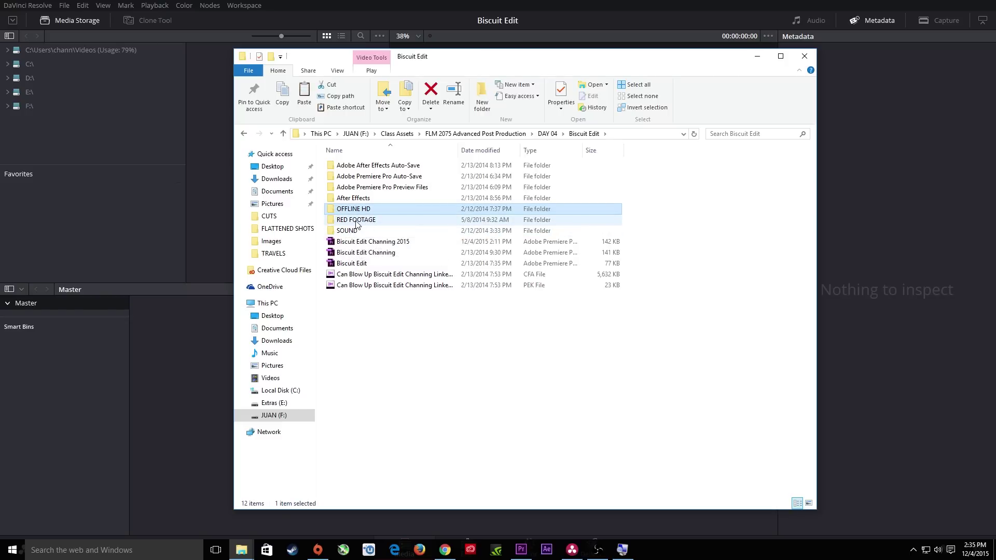
click(352, 222)
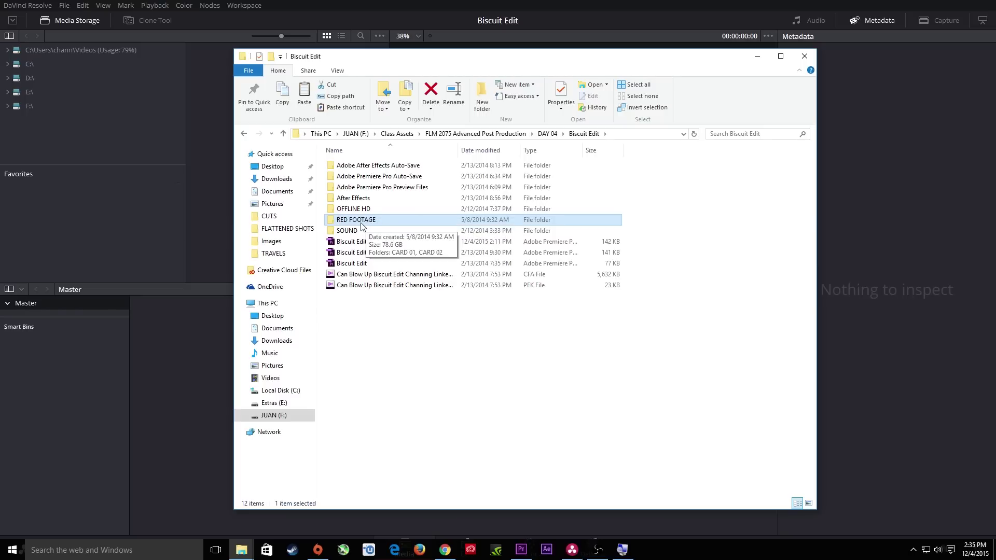
click(217, 160)
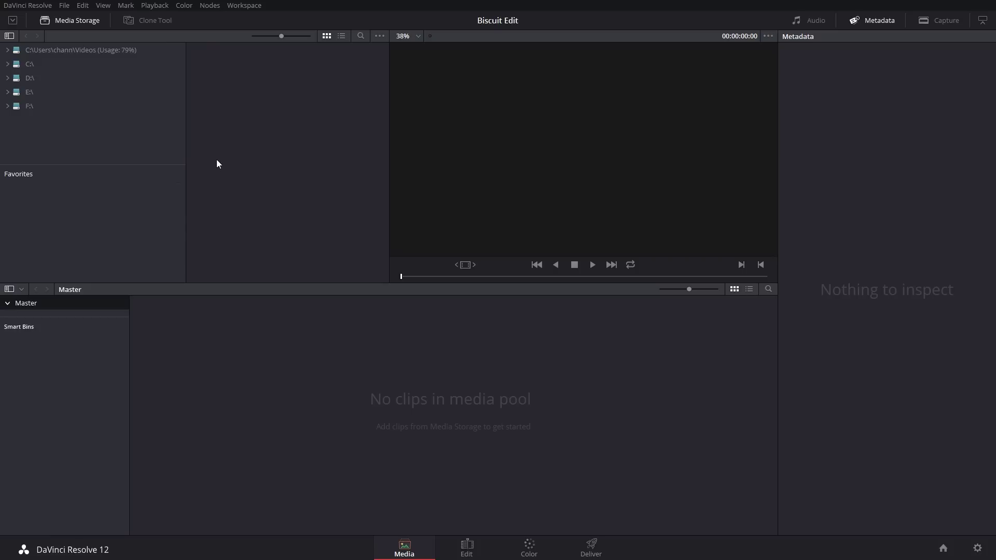
In the preferences, add the RED FOOTAGE folder from DAY 04\Biscuit Edit on the F: drive as a media storage location
click(26, 5)
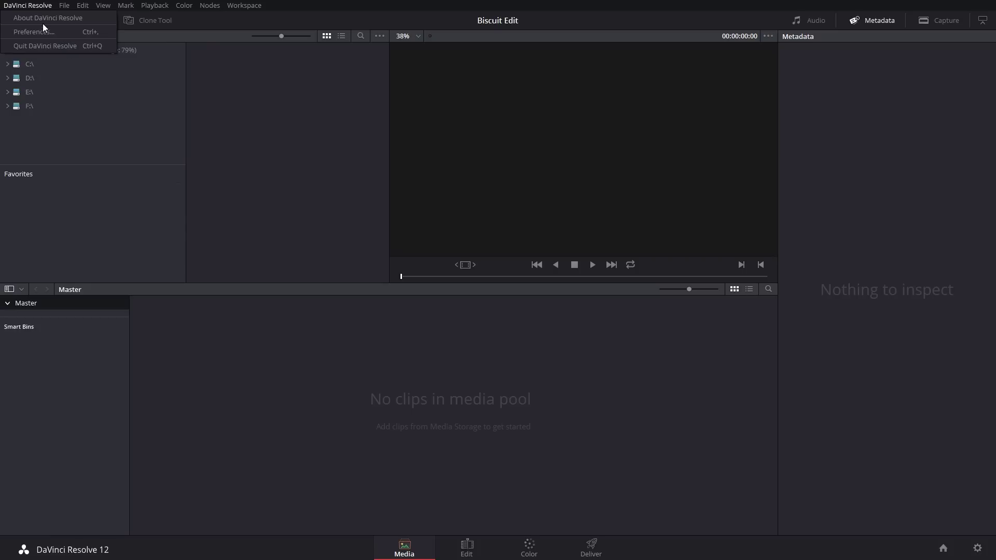
click(43, 32)
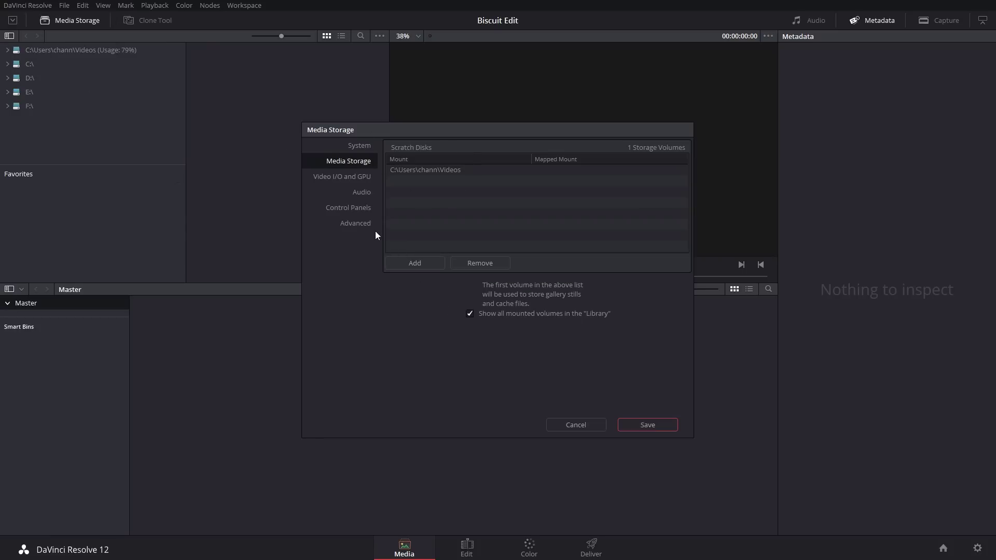
click(416, 259)
click(345, 341)
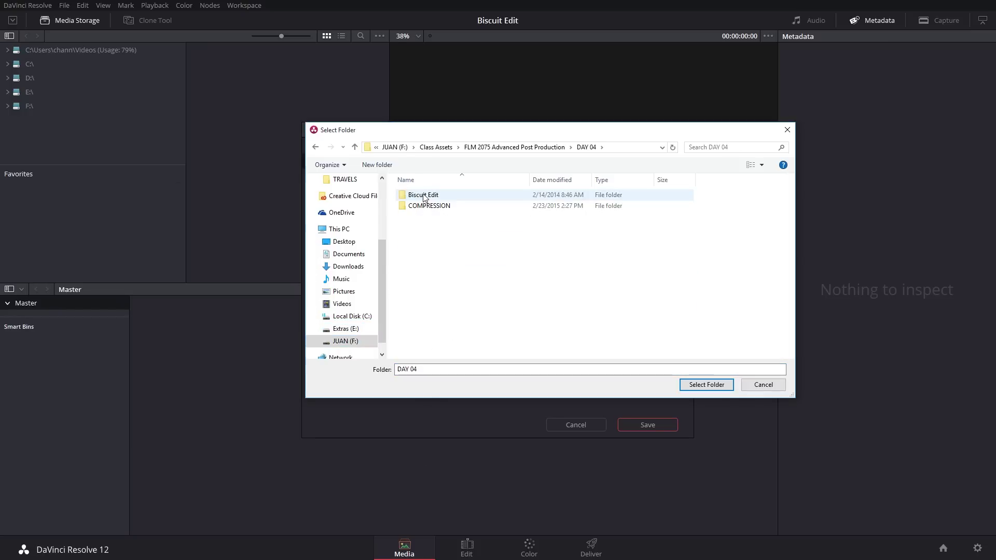
double_click(420, 195)
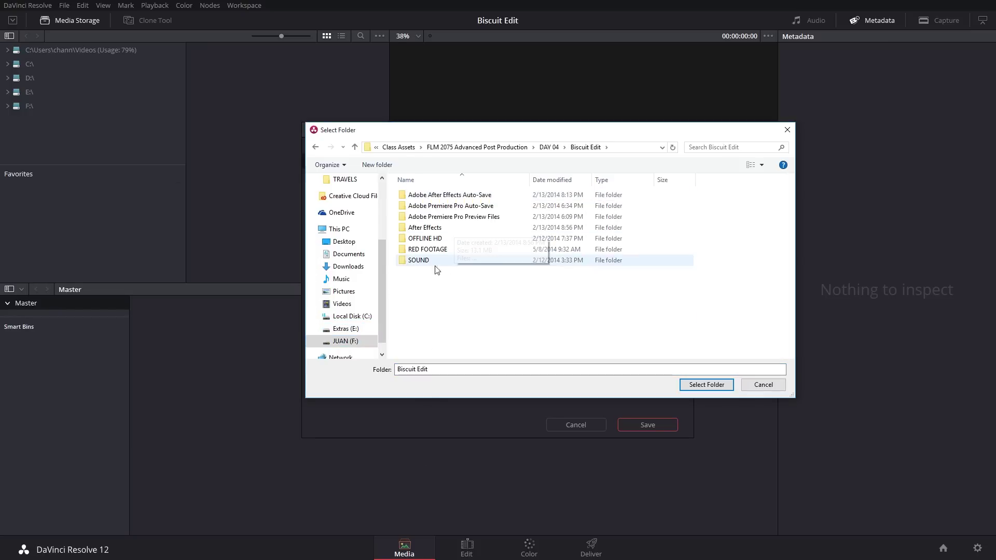
click(420, 250)
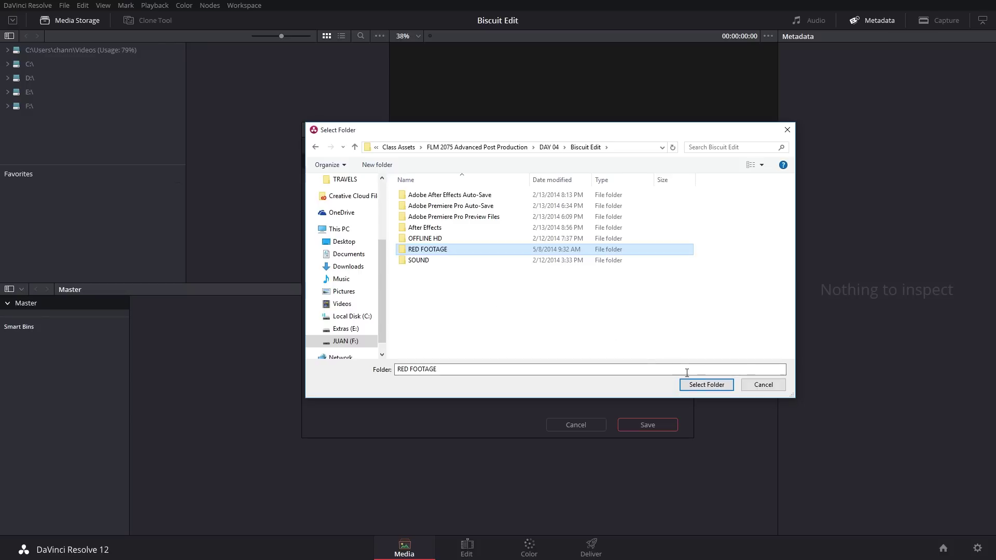
click(706, 385)
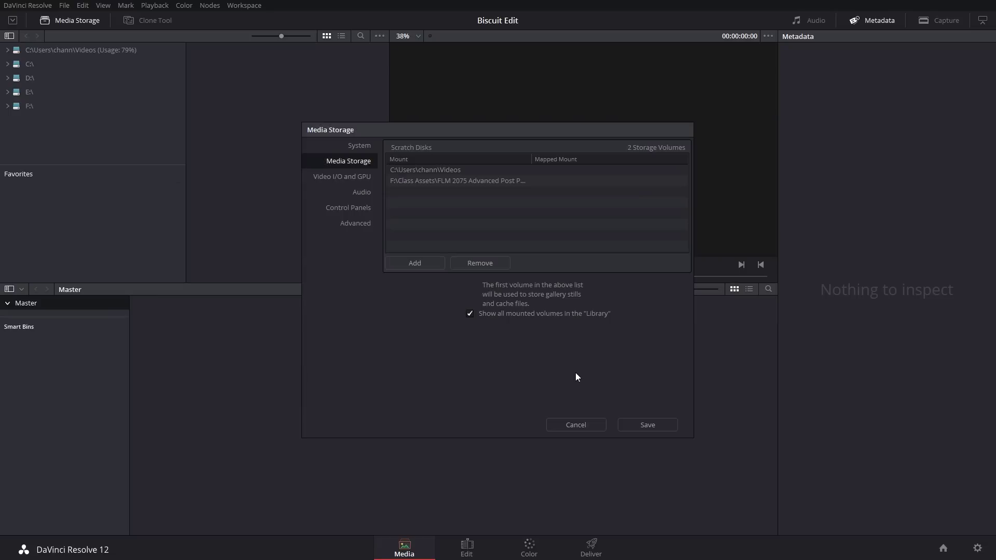
Widen the Mount column to check the added folder's path, then save the media storage preferences
click(463, 184)
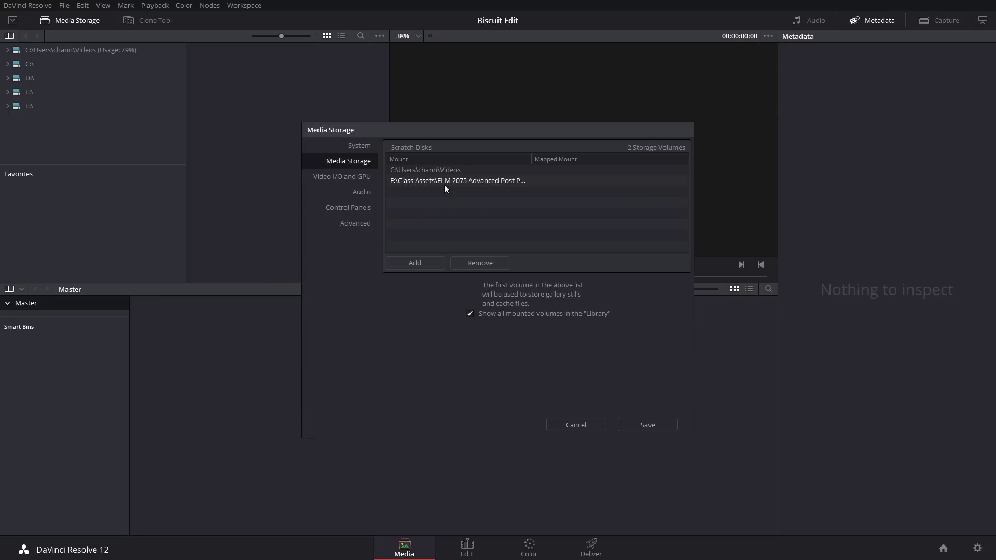
drag(531, 159, 602, 159)
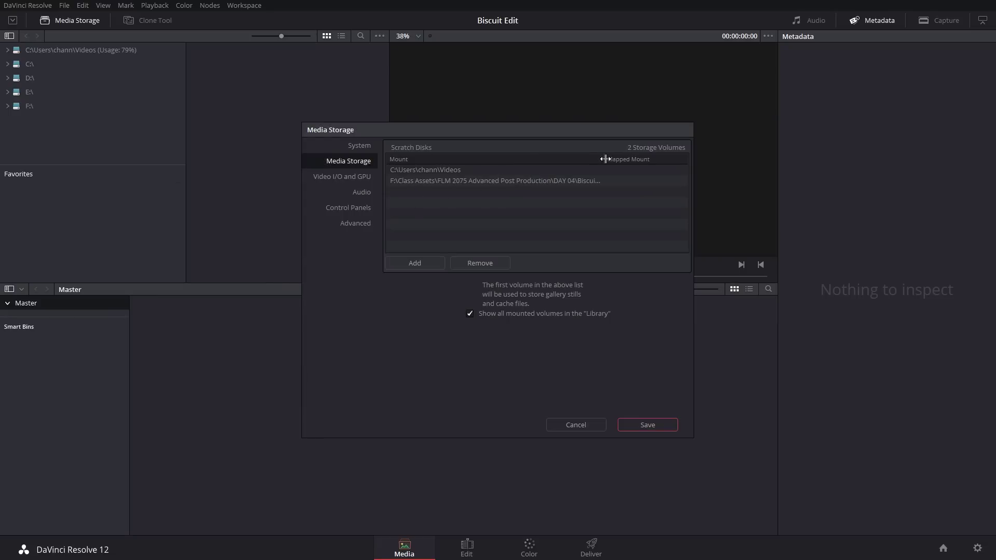
click(631, 422)
click(575, 310)
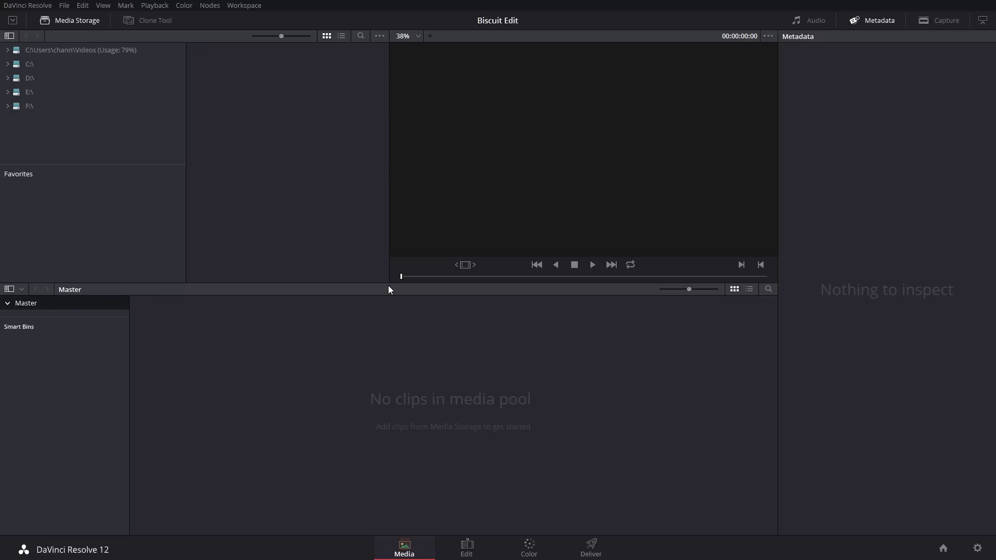
Quit and relaunch DaVinci Resolve, then reopen the Biscuit Edit project
key(ctrl+q)
click(573, 309)
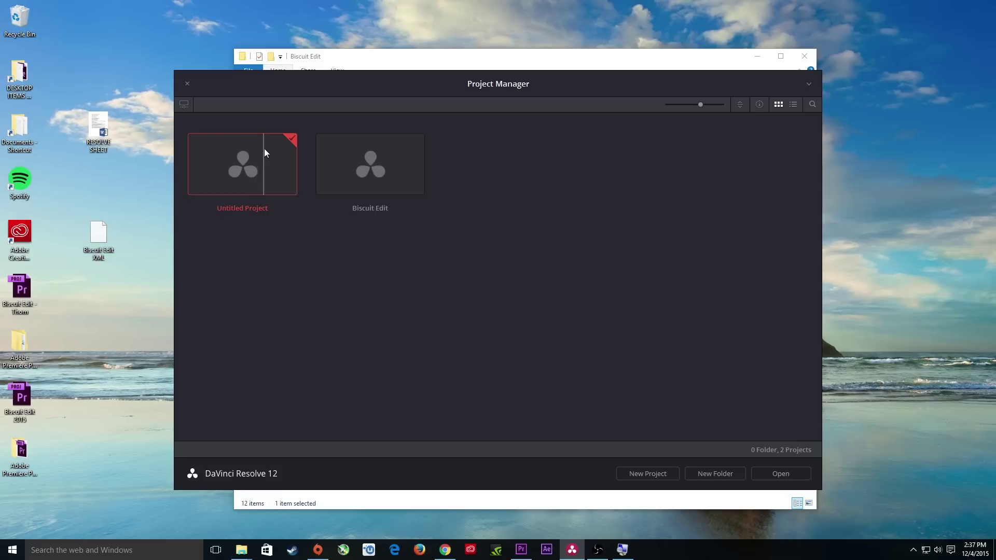
double_click(356, 204)
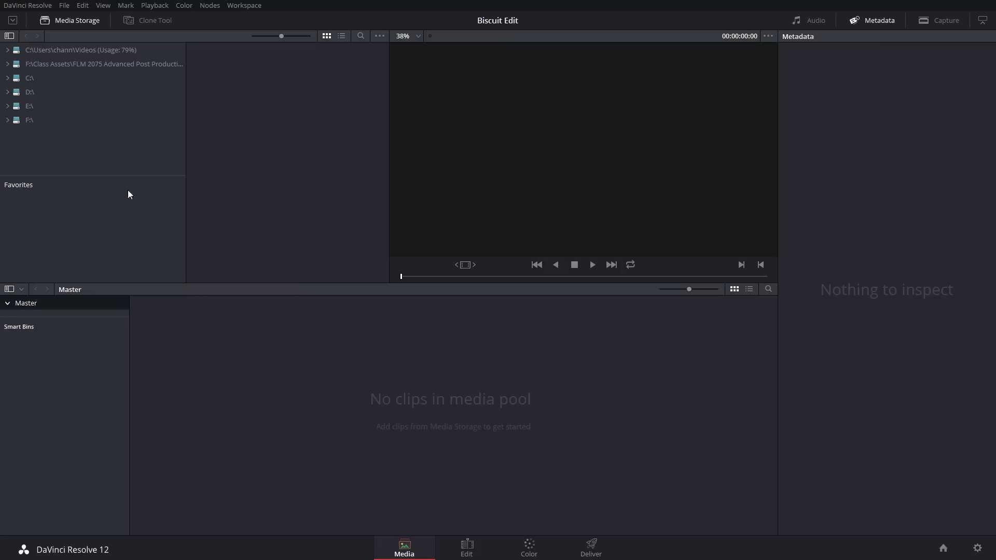
Browse the RED FOOTAGE storage location into CARD 01 and view the clips in A002_0212CN.RDM
click(73, 64)
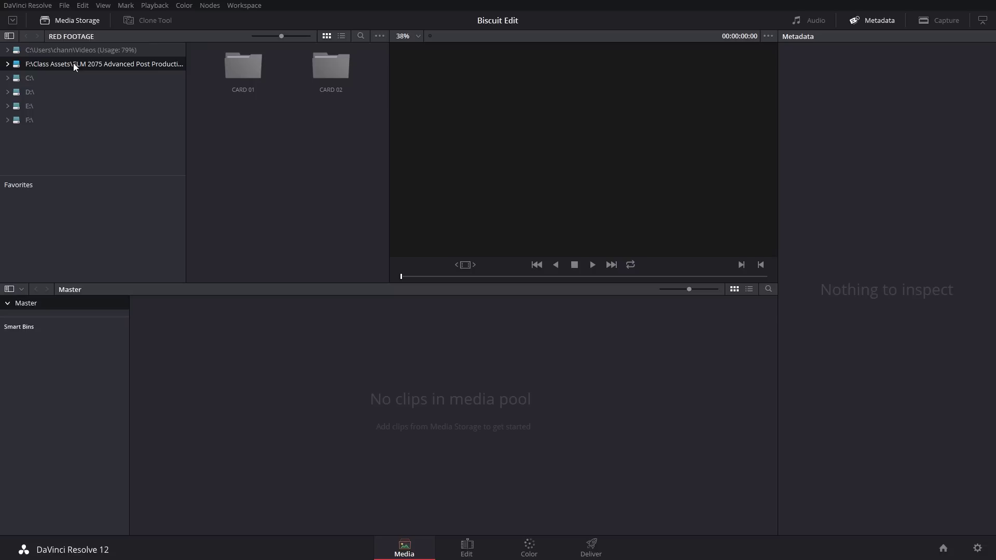
double_click(244, 72)
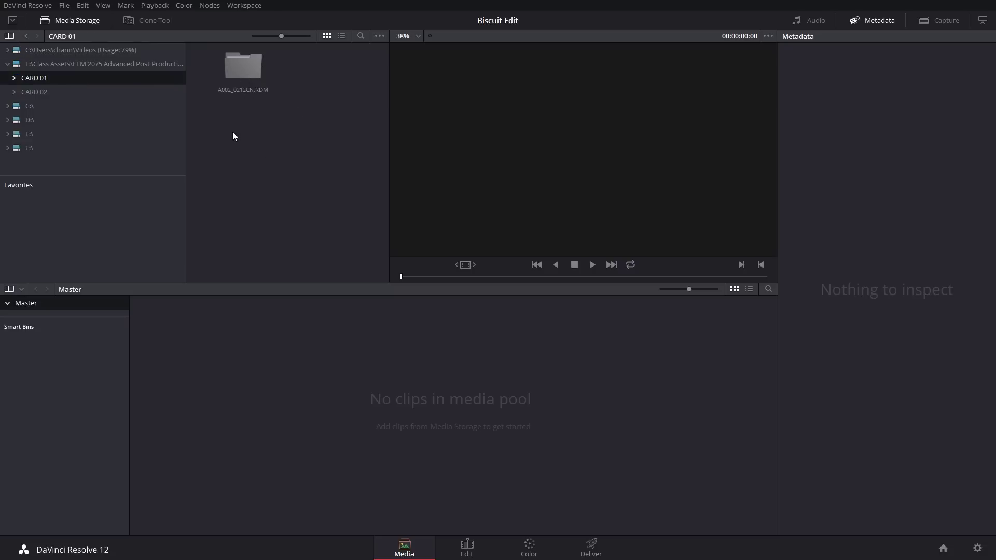
double_click(241, 82)
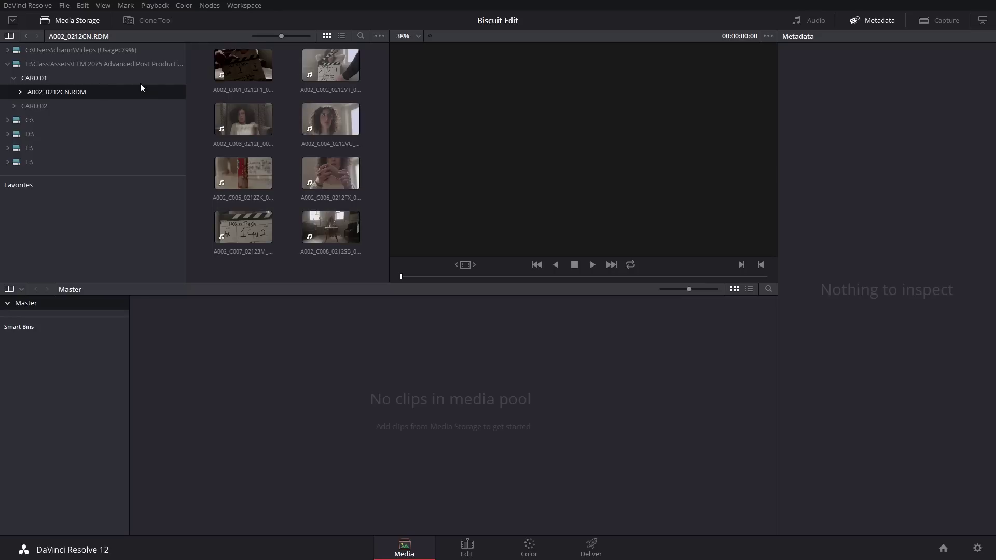
Add the CARD 01 and CARD 02 folders of RED FOOTAGE with their subfolders to the media pool
click(42, 77)
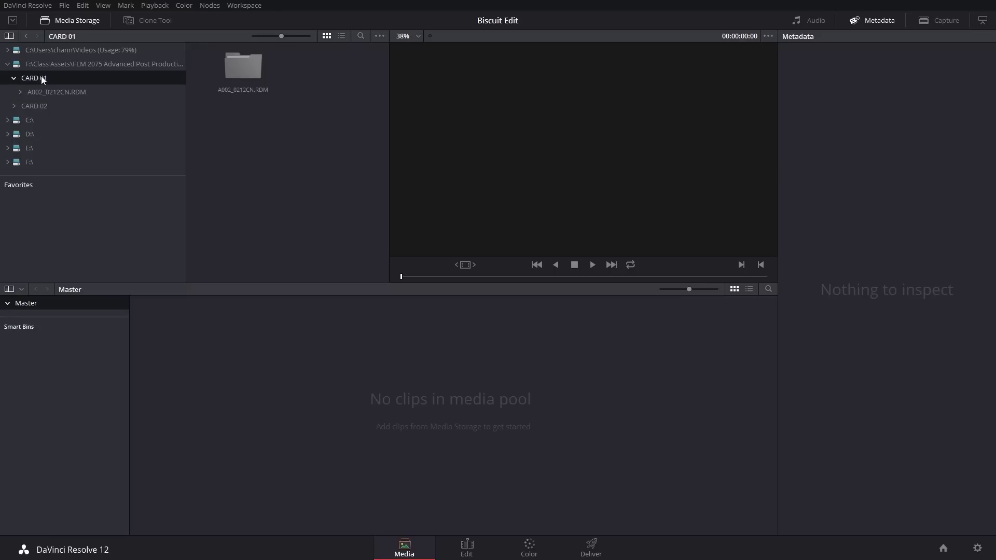
click(144, 64)
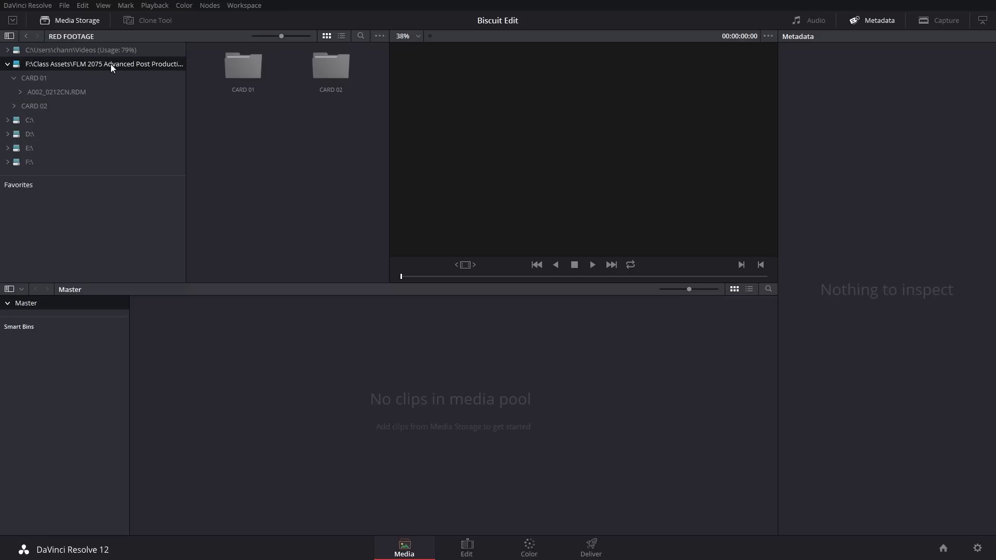
drag(210, 133, 347, 61)
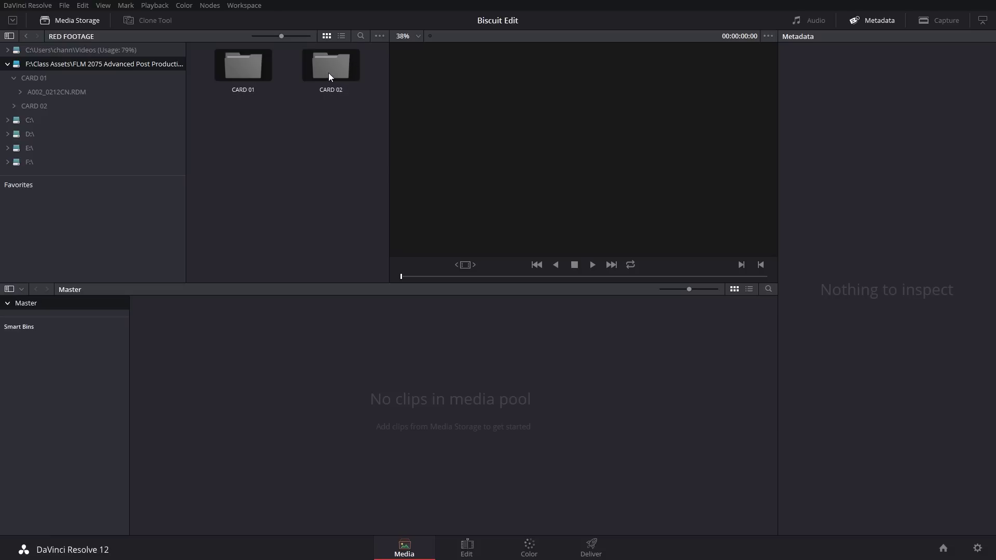
right_click(328, 74)
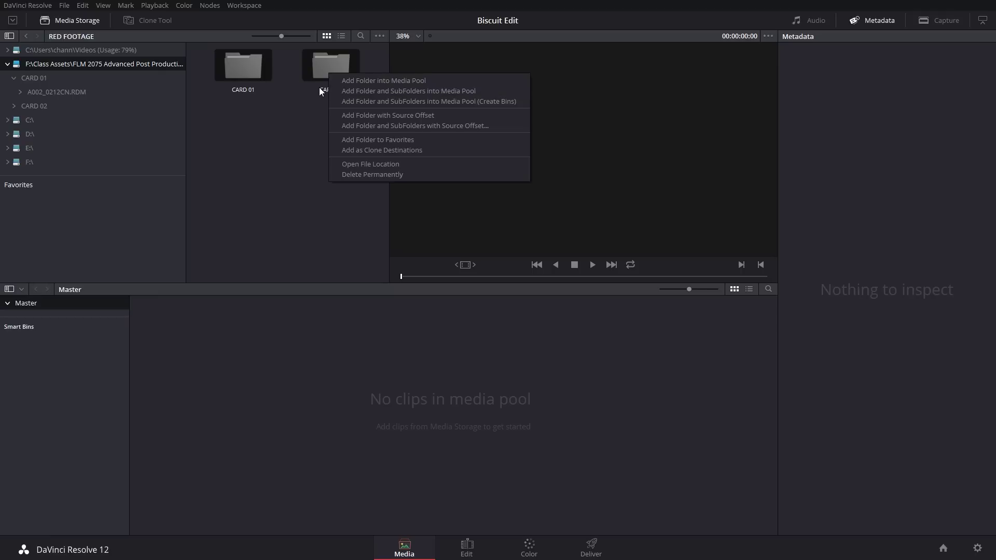
click(365, 91)
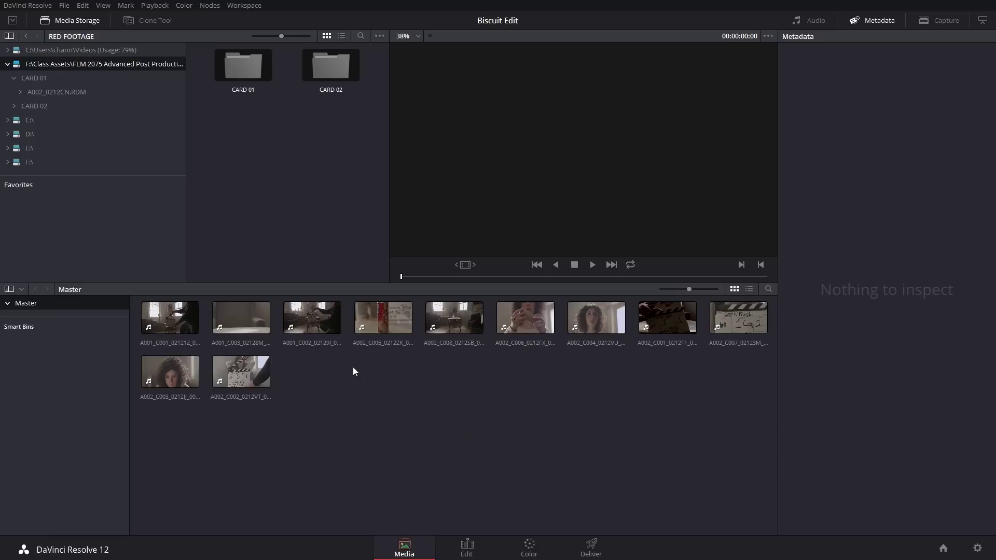
Switch to Premiere Pro and set up a QuickTime media export of the Final Edit sequence with video export turned off
key(alt+Tab)
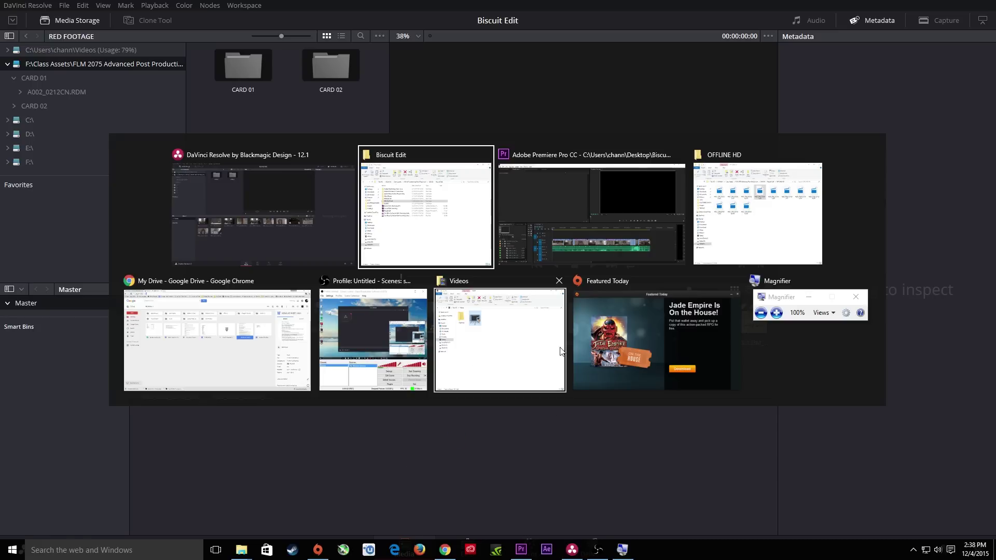
click(567, 242)
key(Home)
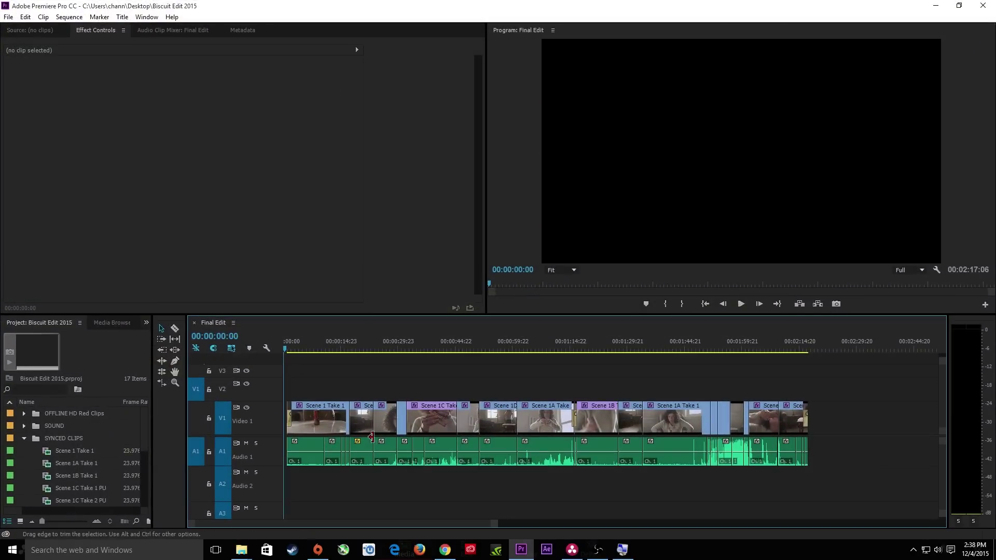
click(8, 17)
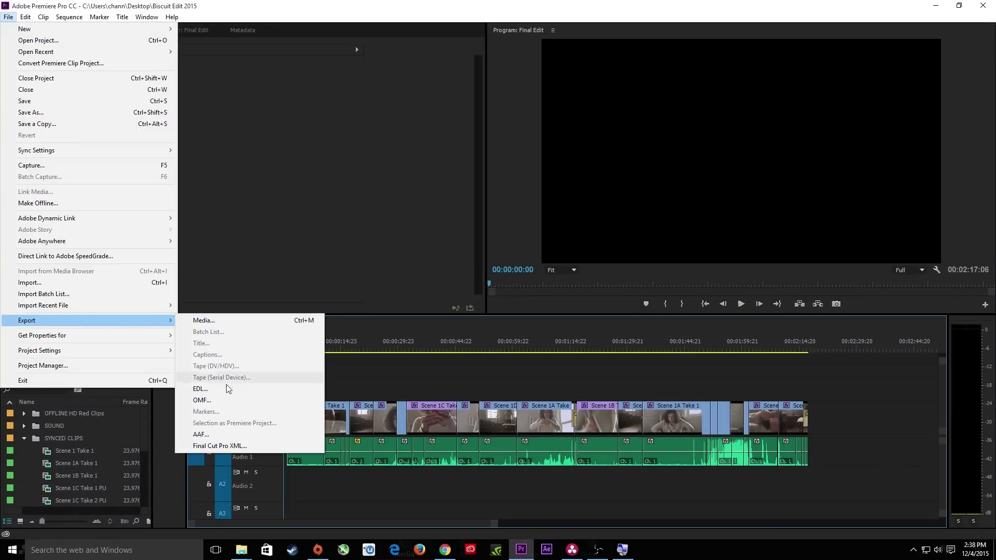
click(223, 322)
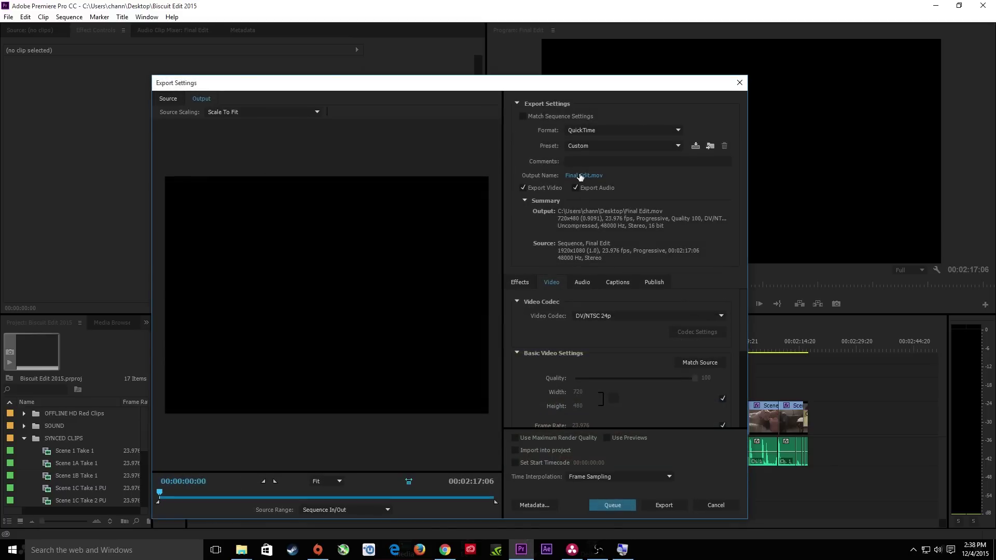
click(523, 188)
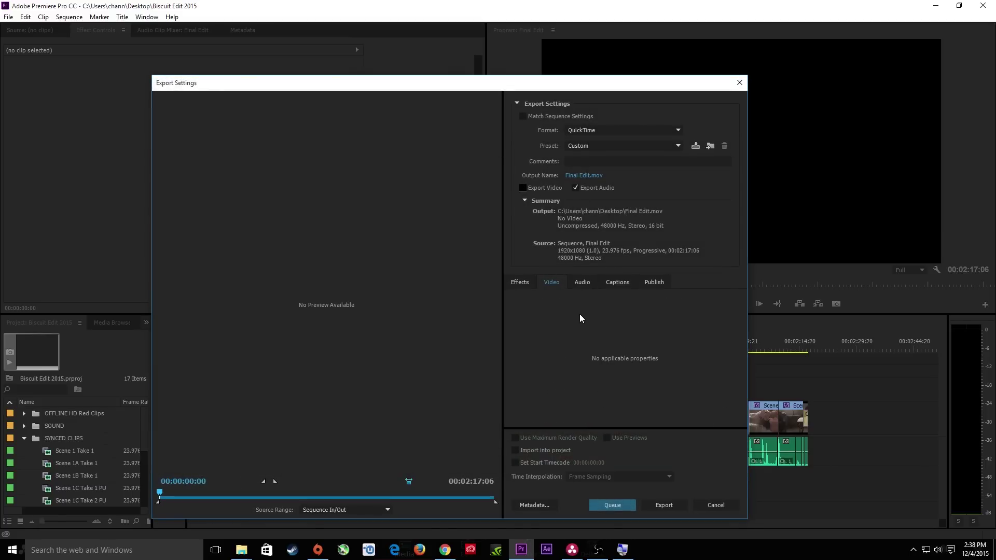
Name the output Biscuit Sound Mix, save it in the Biscuit Edit folder and run the export
click(590, 176)
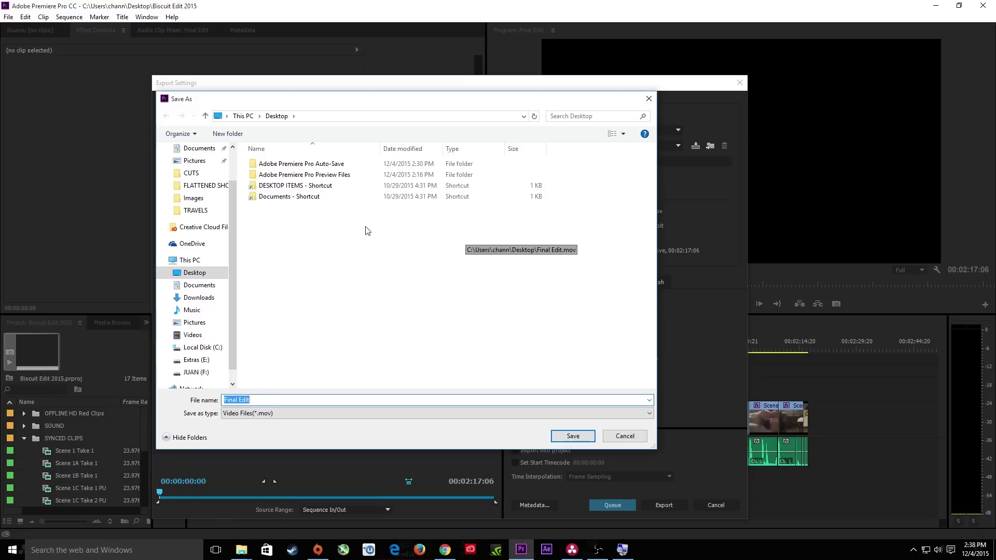
click(200, 275)
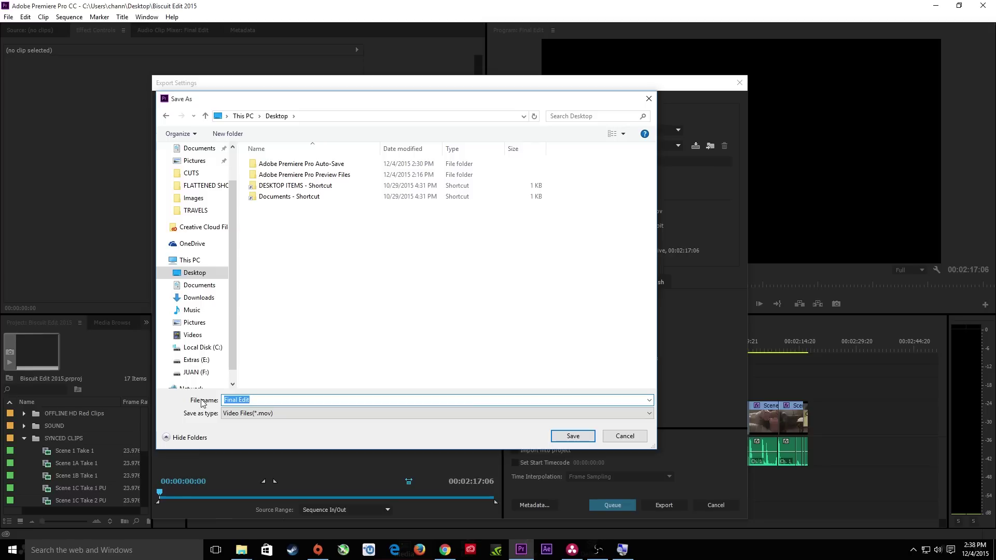
text(Biscuit Sound Mix)
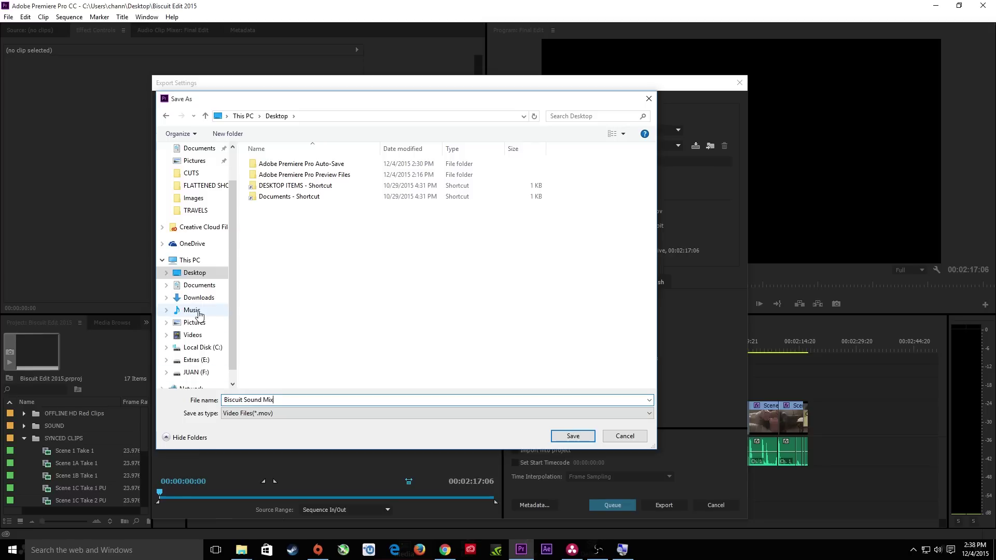
click(204, 199)
double_click(276, 164)
click(580, 437)
click(664, 505)
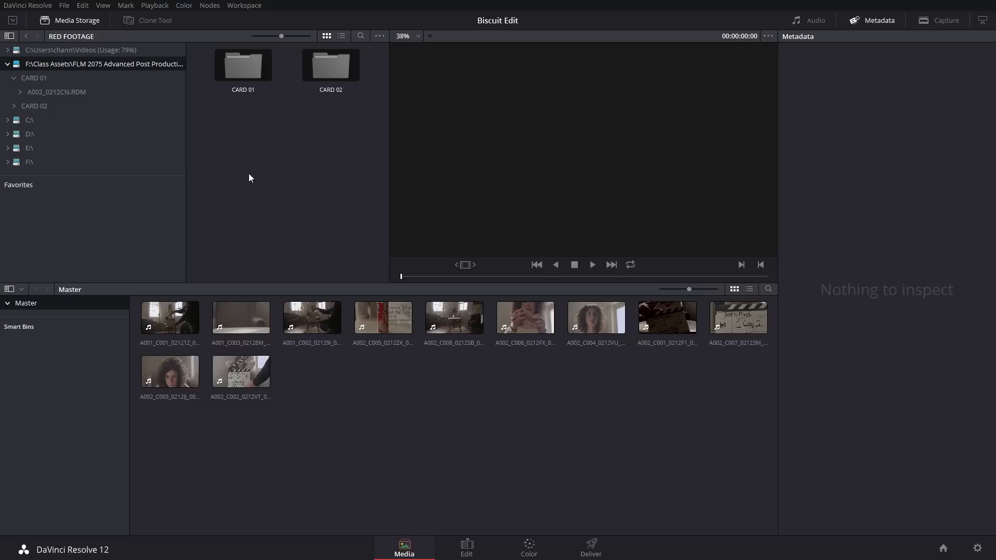
Refresh the RED FOOTAGE storage location in DaVinci Resolve, and in File Explorer move Biscuit Sound Mix into the RED FOOTAGE folder
right_click(59, 62)
click(124, 74)
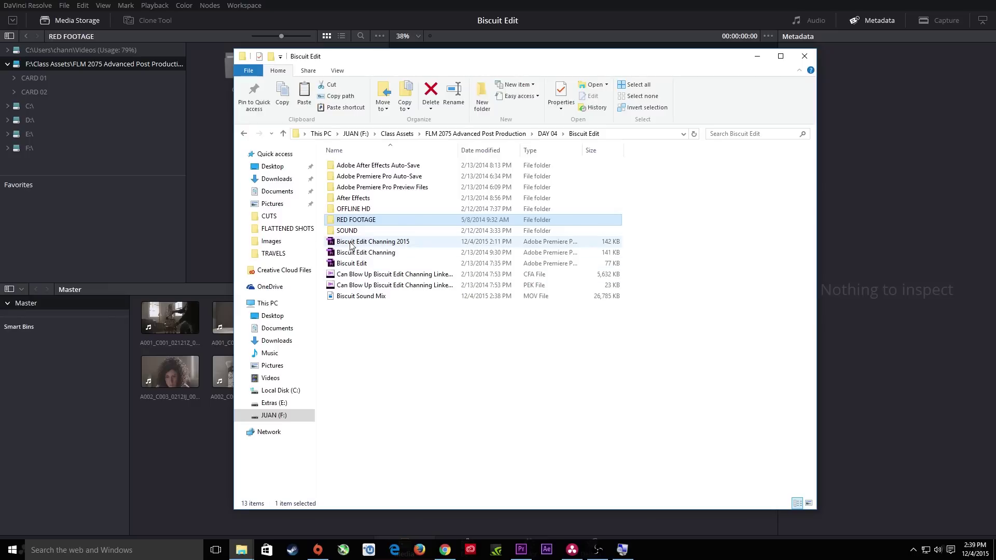
drag(351, 302, 365, 220)
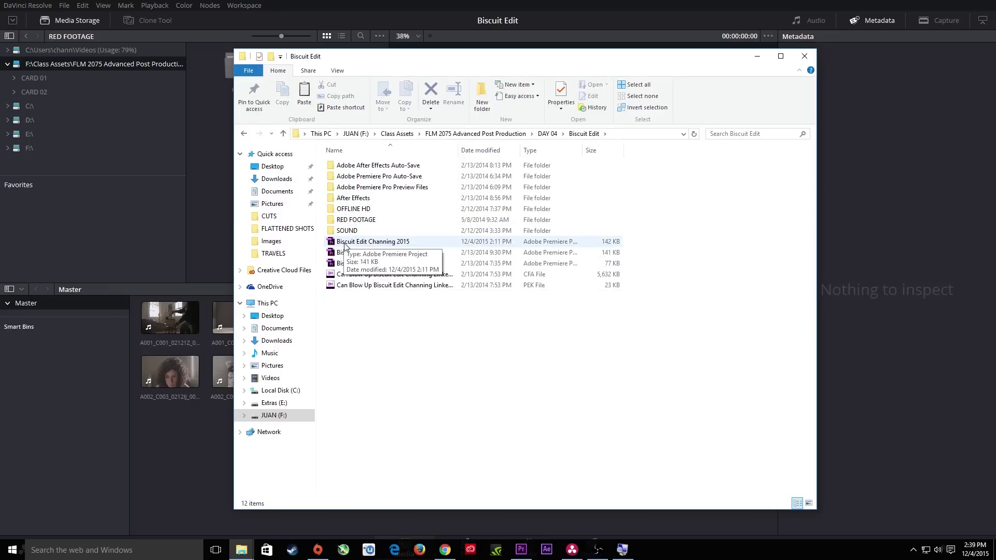
Back in DaVinci Resolve, refresh the RED FOOTAGE location and add Biscuit Sound Mix.mov to the media pool
click(188, 163)
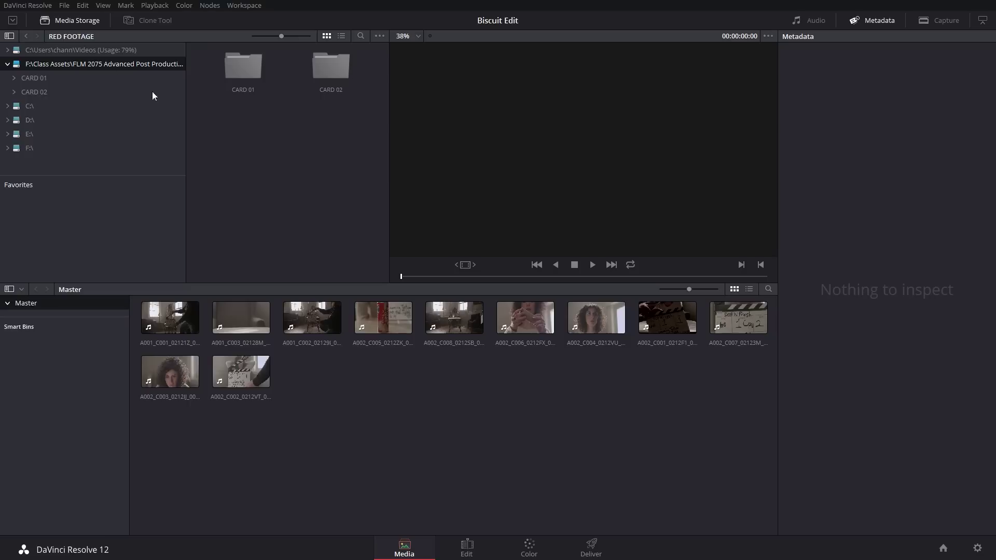
right_click(73, 63)
click(86, 69)
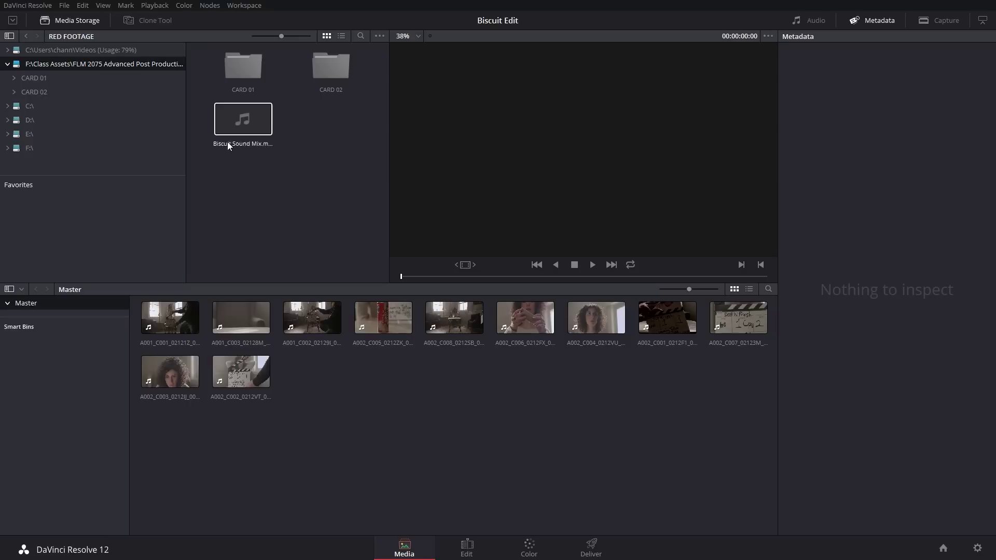
drag(249, 120, 350, 400)
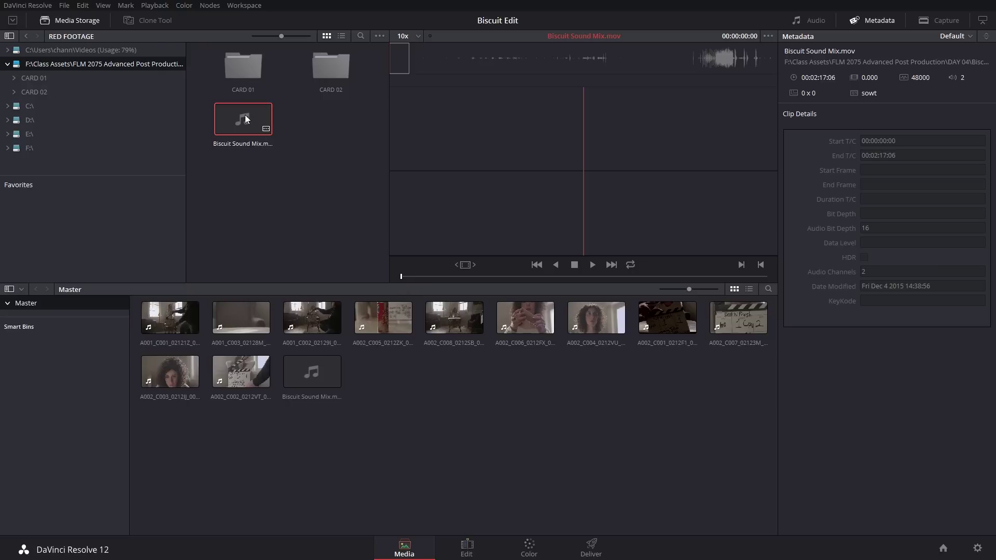
On the Edit page, choose Biscuit Edit XML from the Desktop as the timeline file to import
click(467, 548)
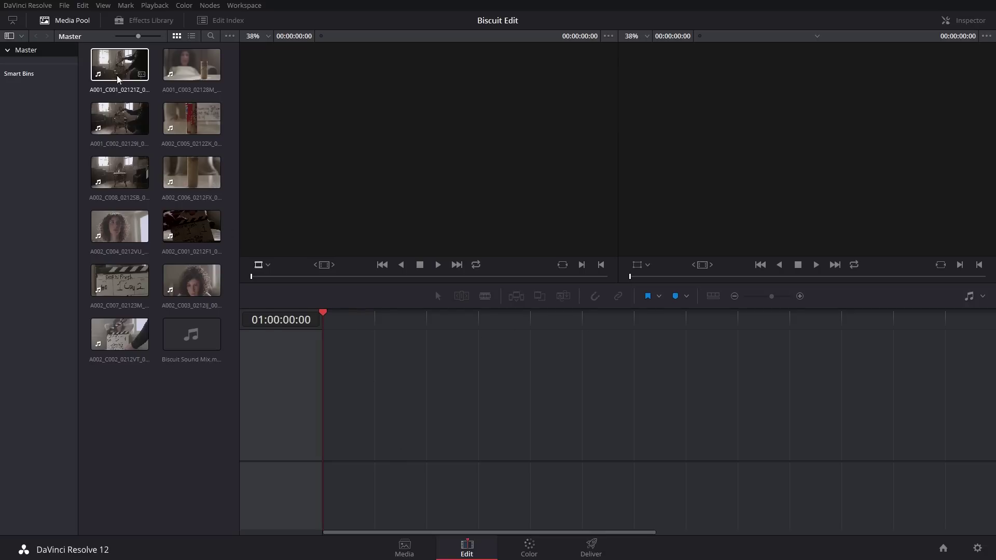
click(65, 6)
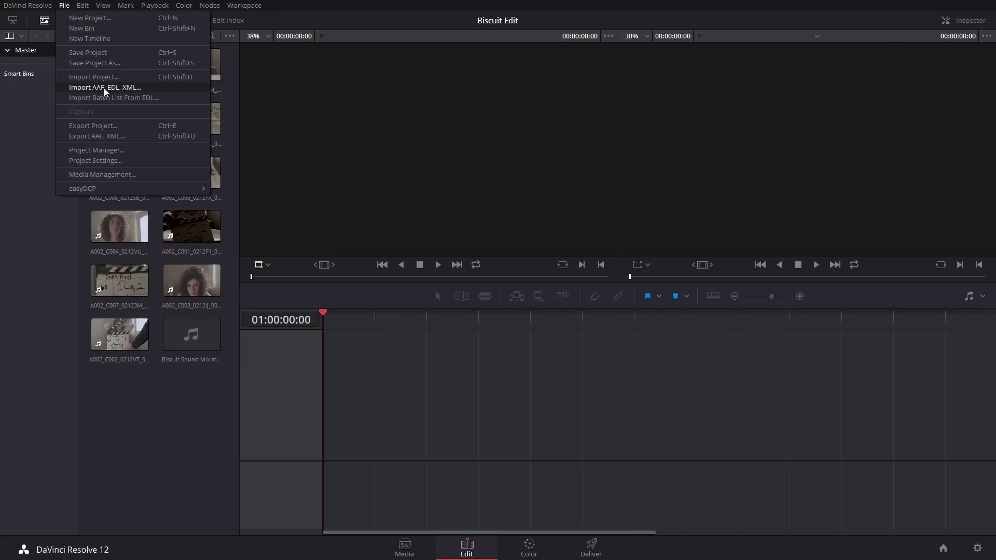
click(138, 88)
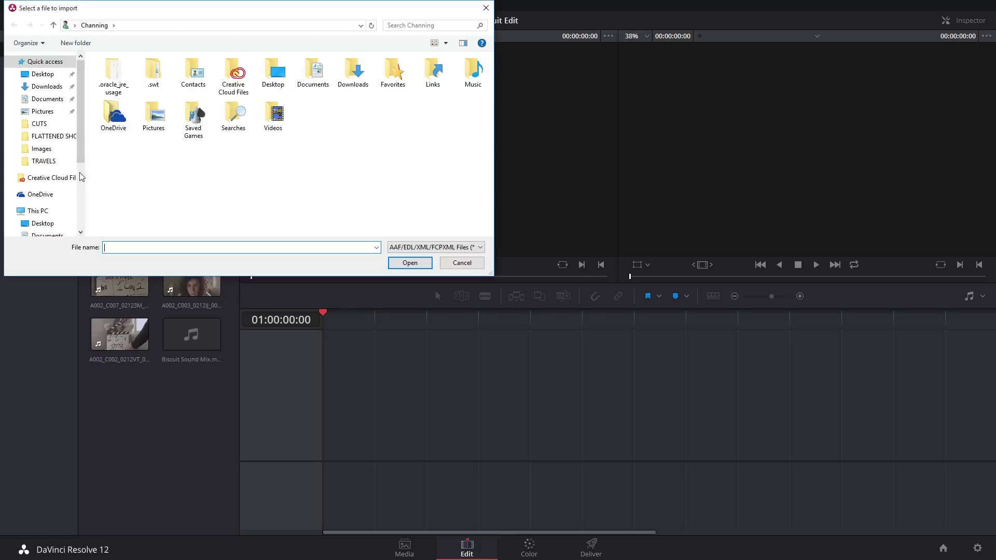
click(44, 223)
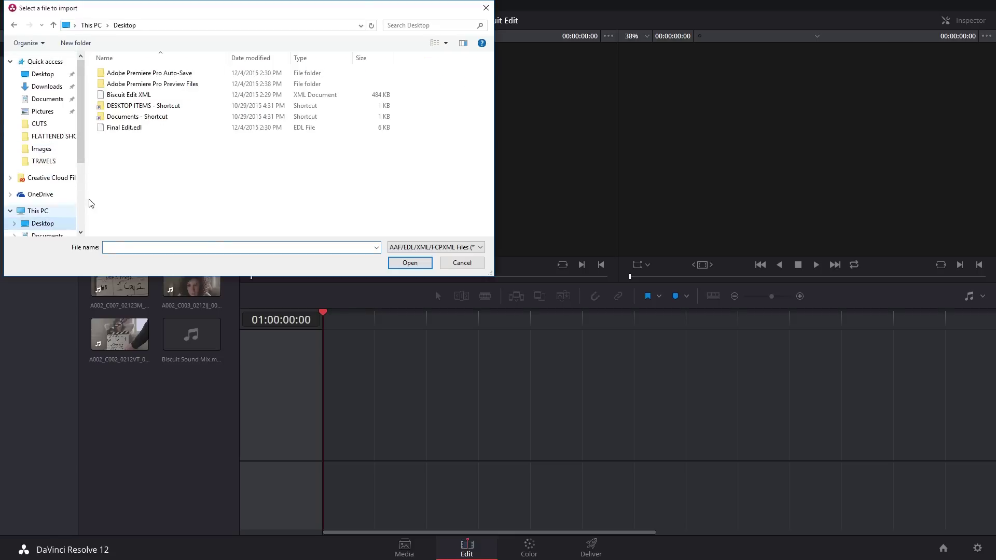
click(139, 97)
key(Return)
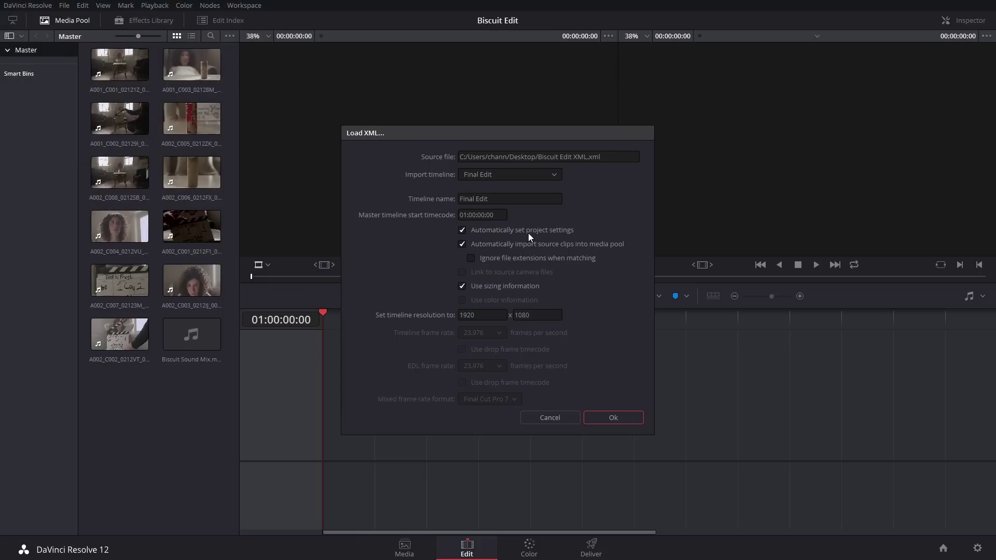
Load the XML timeline with automatic project settings and automatic import of source clips into the media pool turned off
click(462, 231)
click(461, 244)
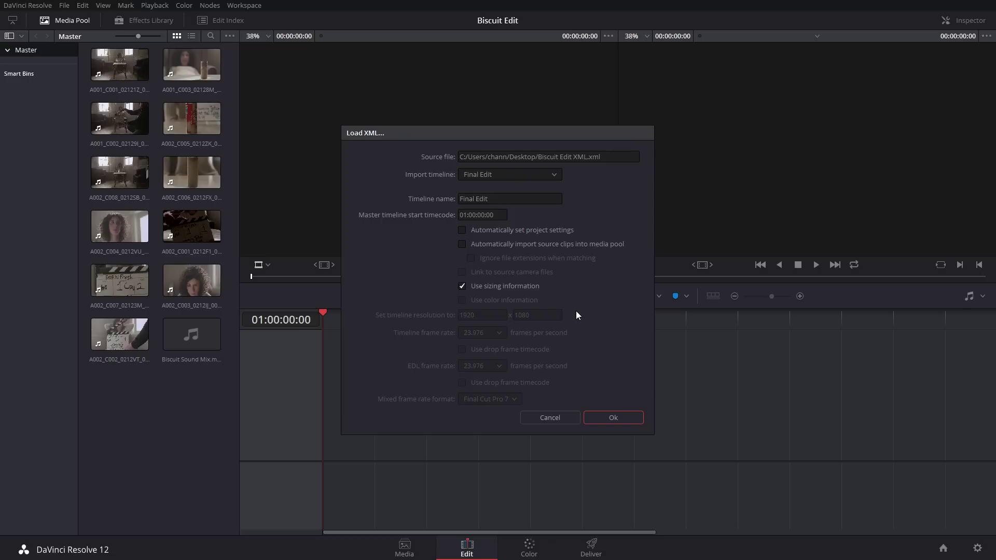
click(621, 412)
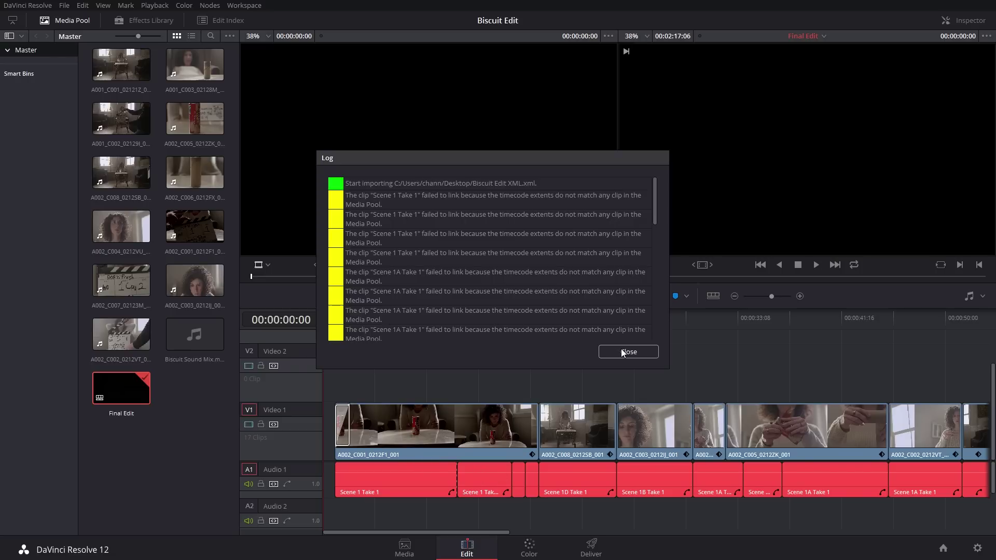
Play and scrub through the Final Edit timeline to check the linked video and audio clips along its full length
mouse_move(355, 318)
mouse_down()
mouse_move(453, 322)
mouse_move(339, 326)
mouse_up()
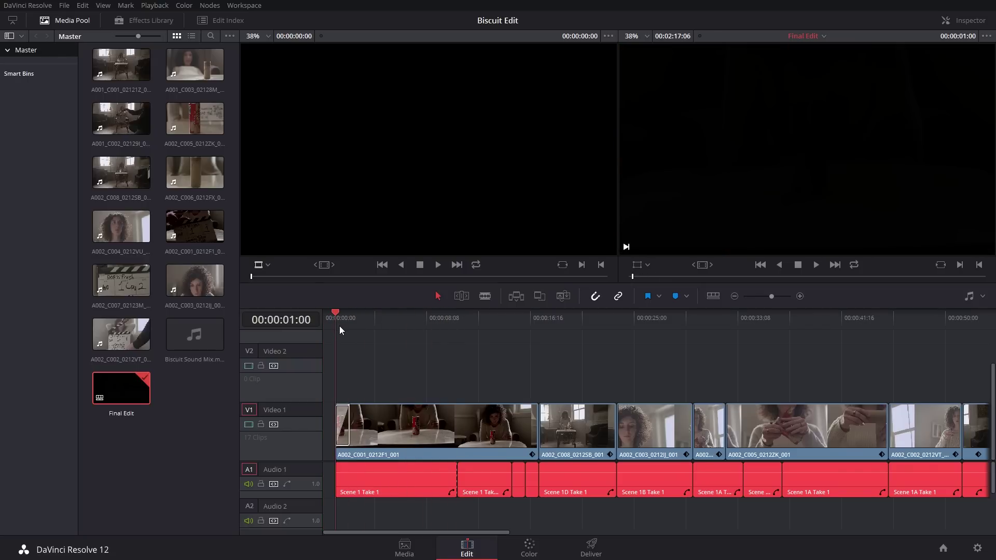
key(space)
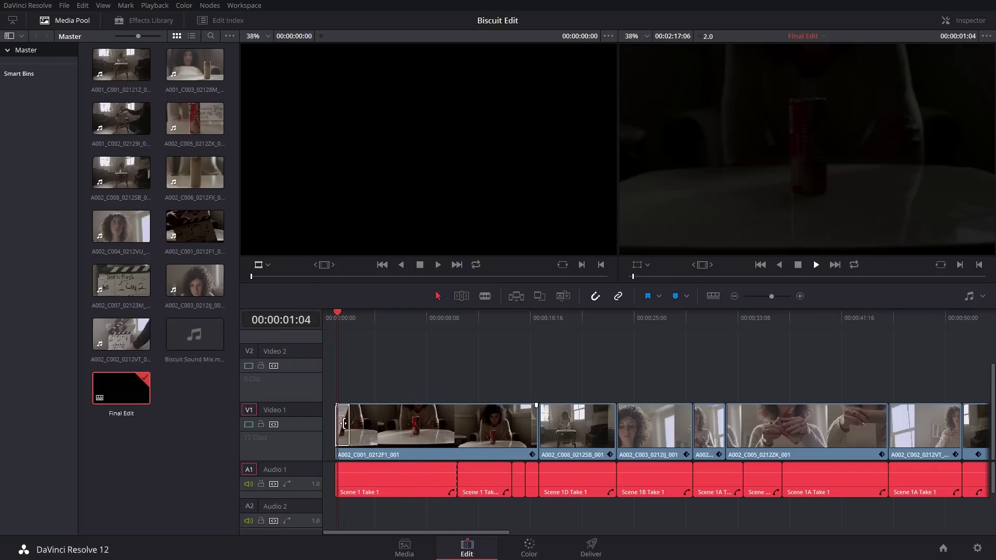
drag(443, 316, 827, 358)
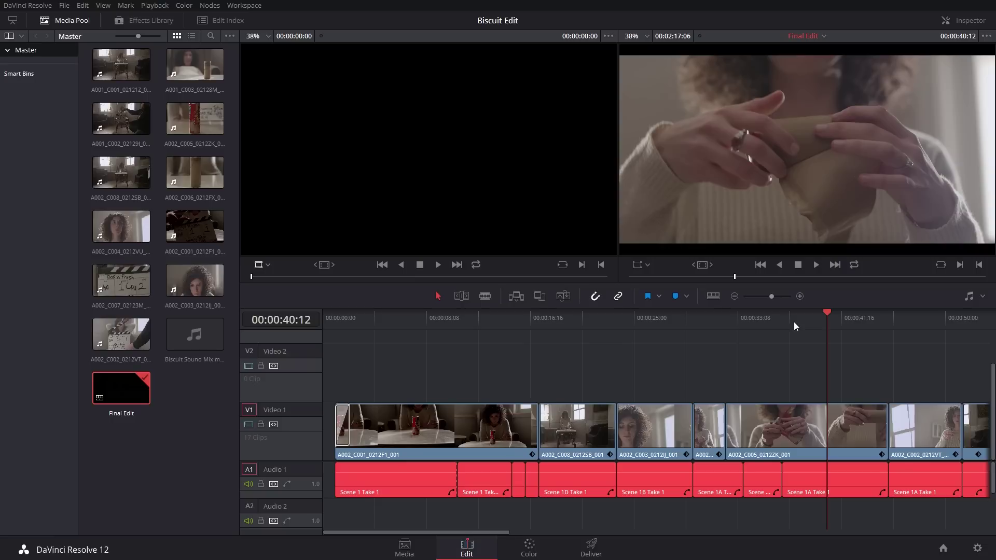
key(ctrl+minus)
key(ctrl+minus)
key(ctrl+minus)
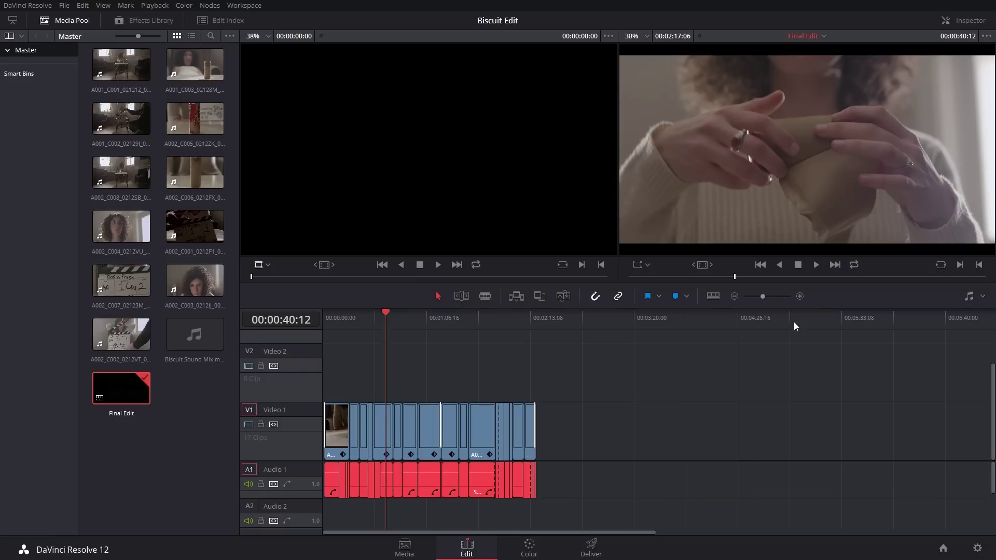
key(ctrl+equal)
key(ctrl+equal)
key(ctrl+equal)
key(ctrl+equal)
key(ctrl+equal)
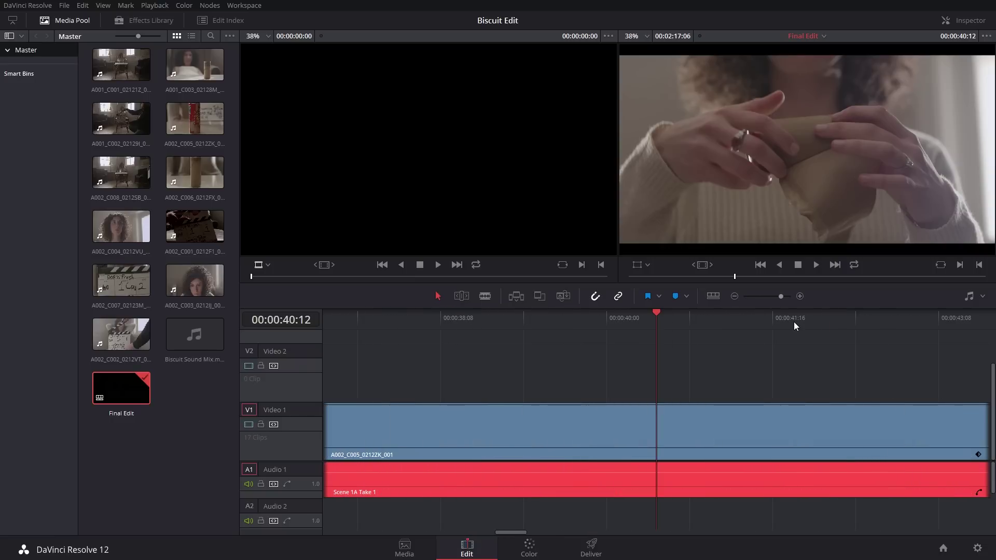
key(ctrl+minus)
key(ctrl+minus)
key(ctrl+minus)
key(ctrl+minus)
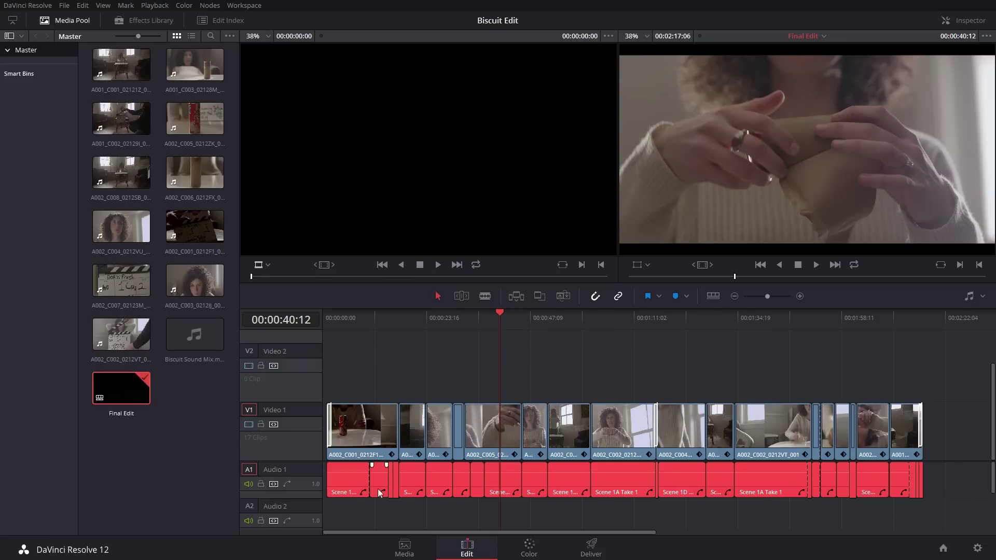
Lock the Video 1 track and delete all the clips on Audio 1
click(261, 424)
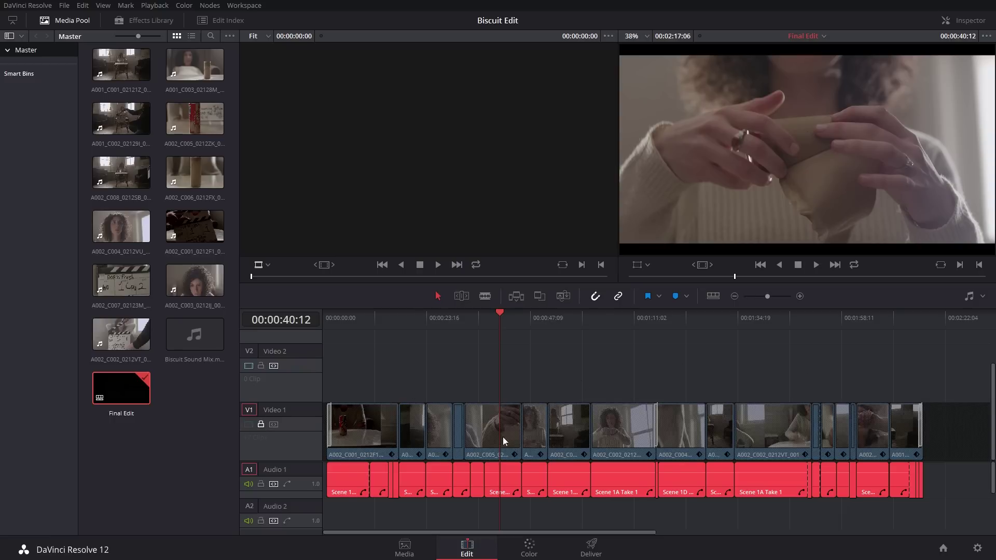
key(ctrl+a)
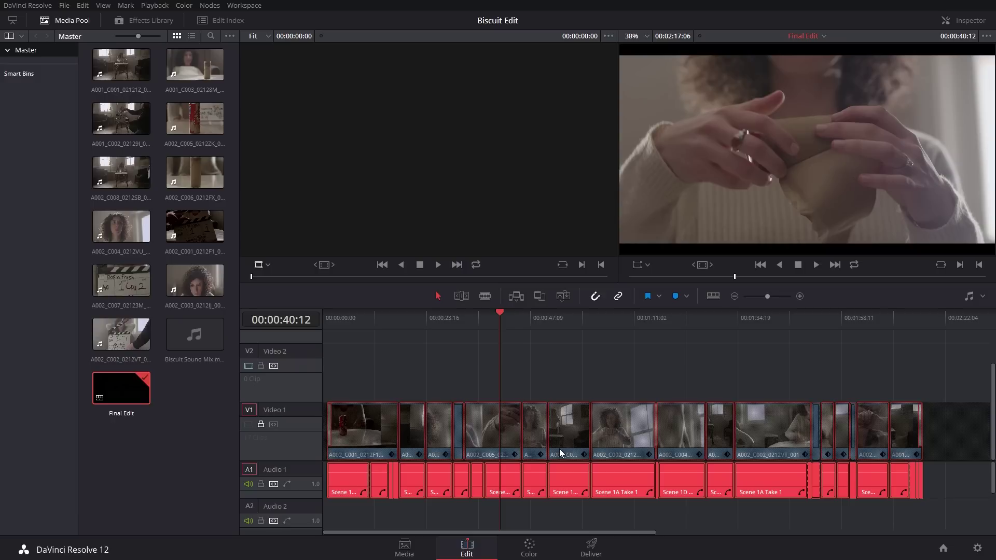
key(Delete)
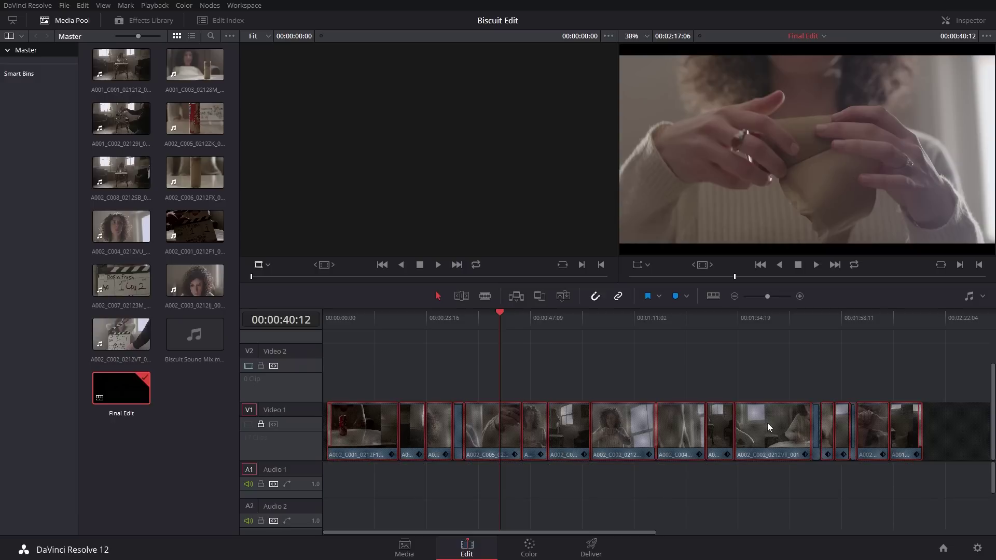
Unlock the Video 1 track and place the Biscuit Sound Mix clip on Audio 1 at the start of the timeline
click(261, 424)
drag(499, 319, 270, 297)
drag(204, 330, 325, 473)
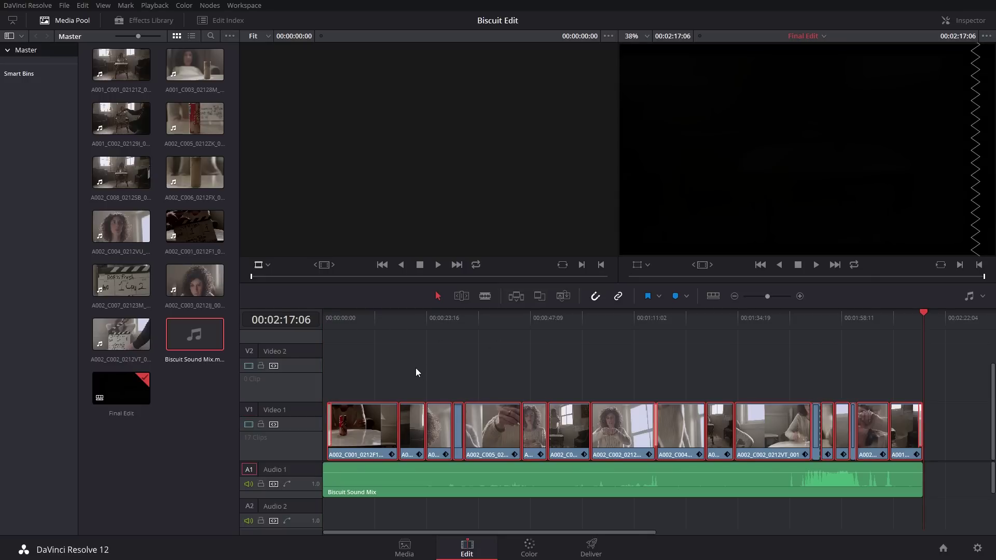
click(688, 318)
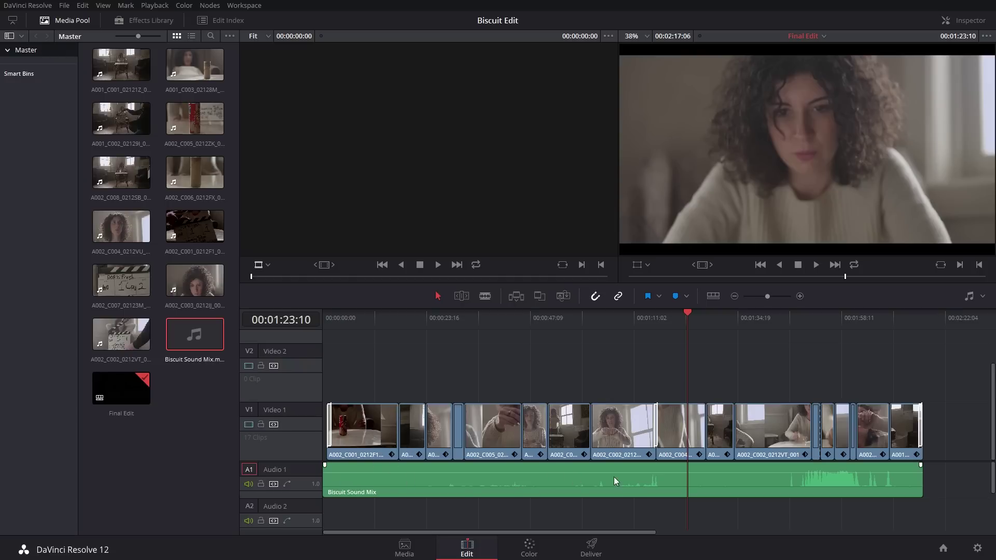
click(526, 549)
In the project settings, turn on automatic project saving with an interval of 5 minutes and save the settings
click(64, 5)
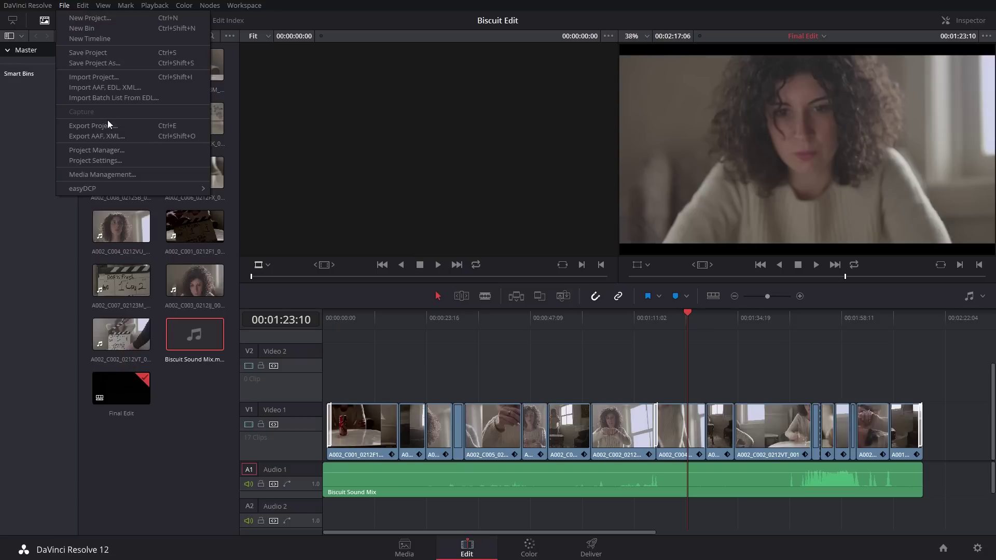
click(94, 161)
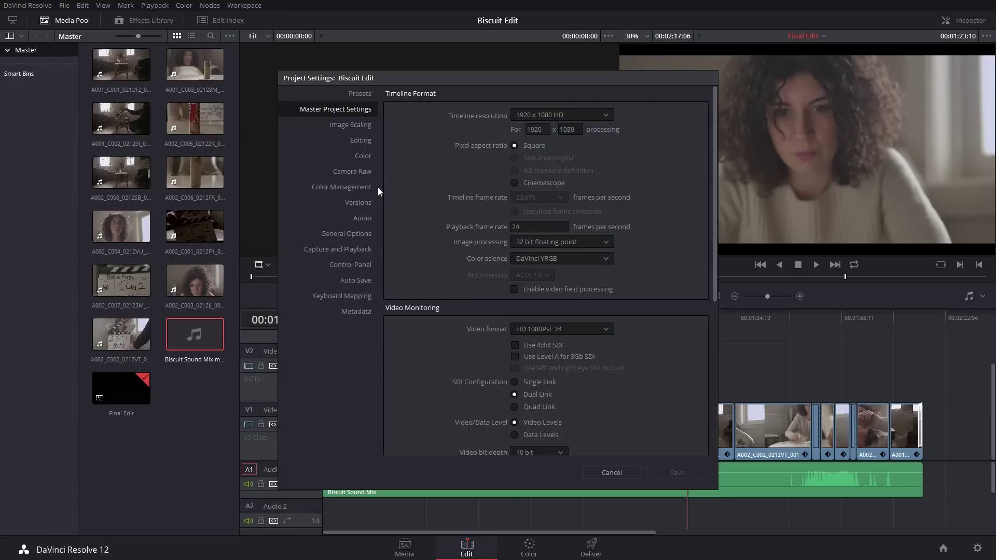
click(363, 280)
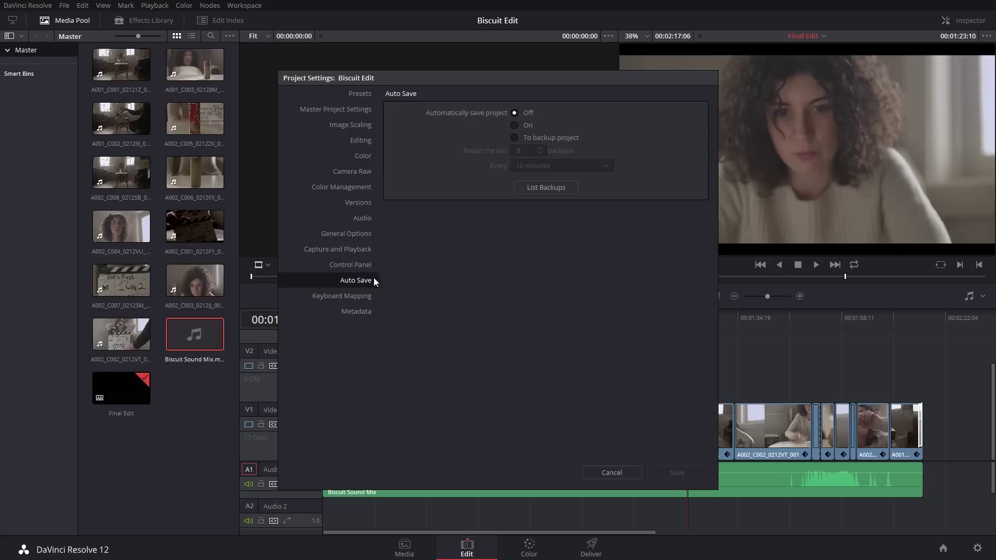
click(514, 126)
click(542, 166)
click(544, 181)
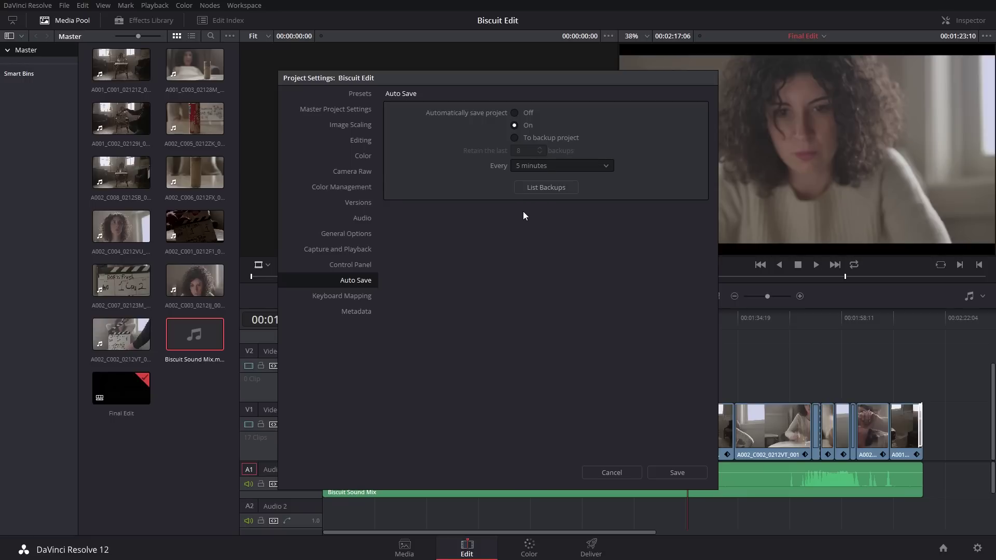
click(678, 472)
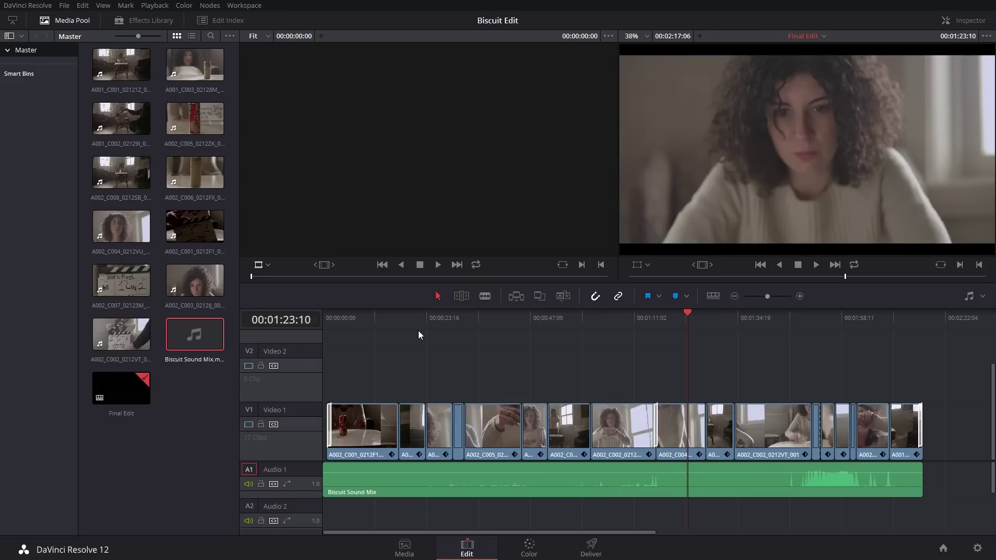